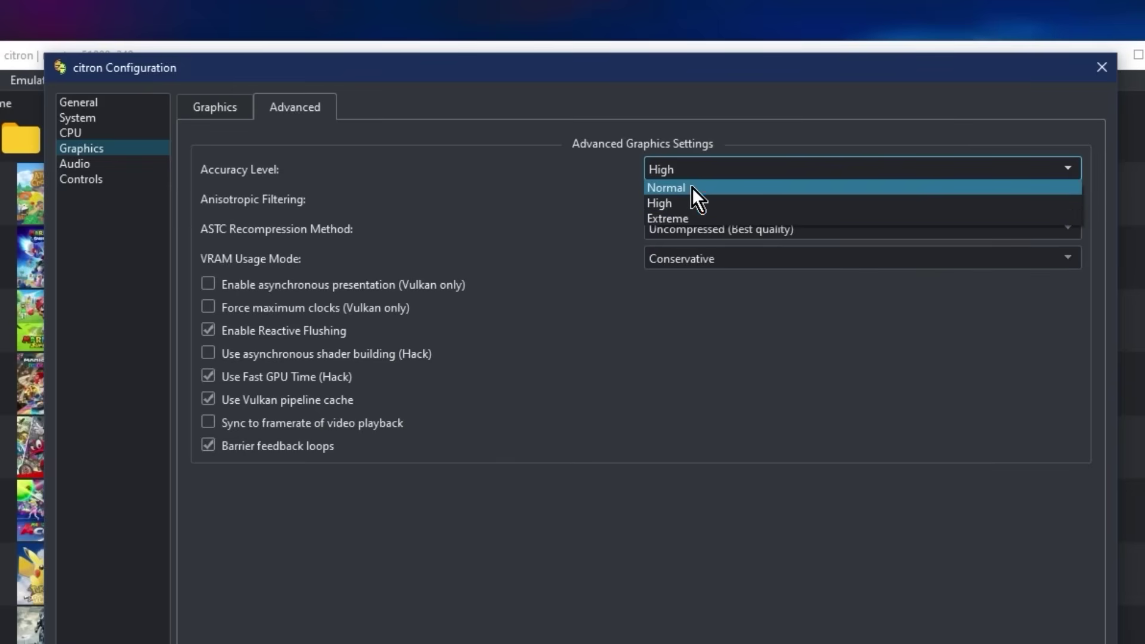
# - Set the graphics accuracy level to Normal, keep ASTC recompression at Uncompressed (Best quality) and choose Conservative VRAM usage
pyautogui.click(691, 186)
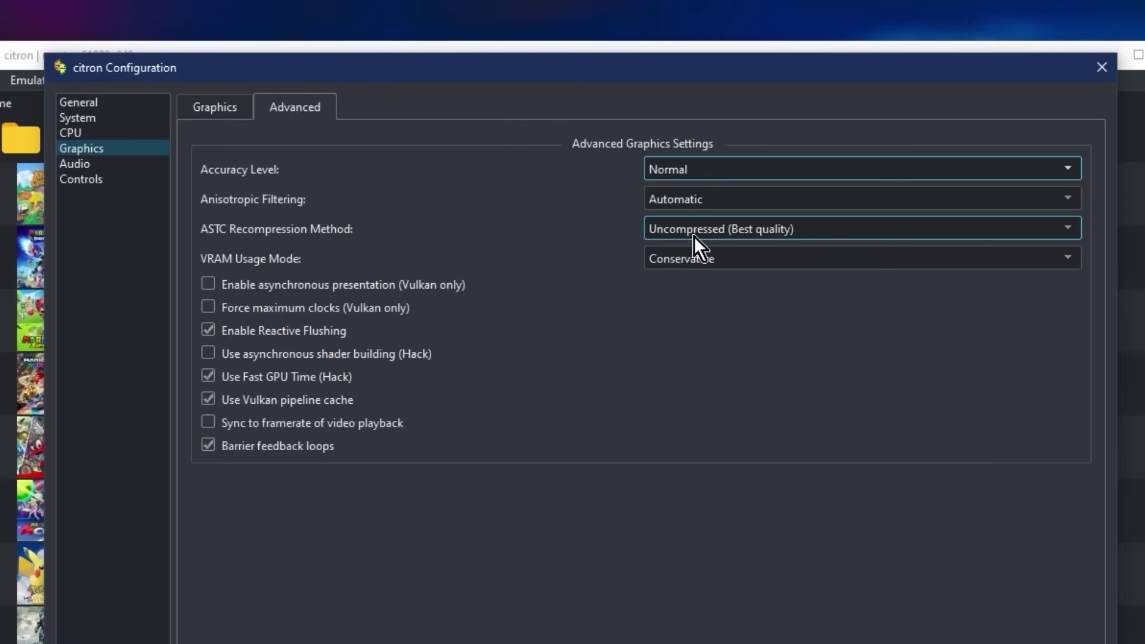
pyautogui.click(727, 156)
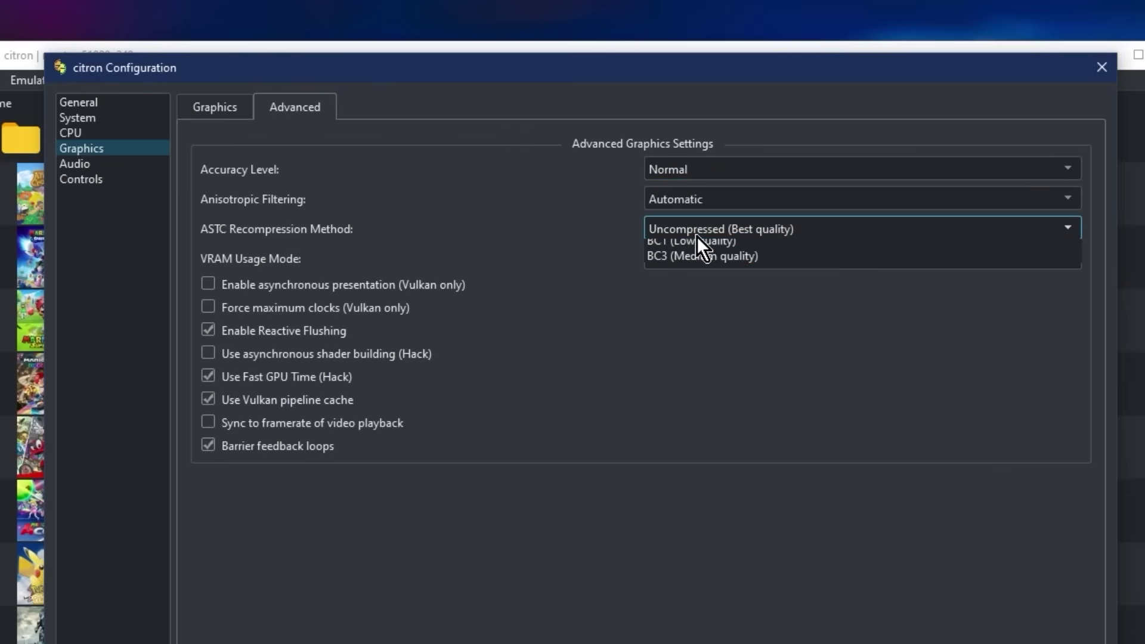
pyautogui.click(696, 235)
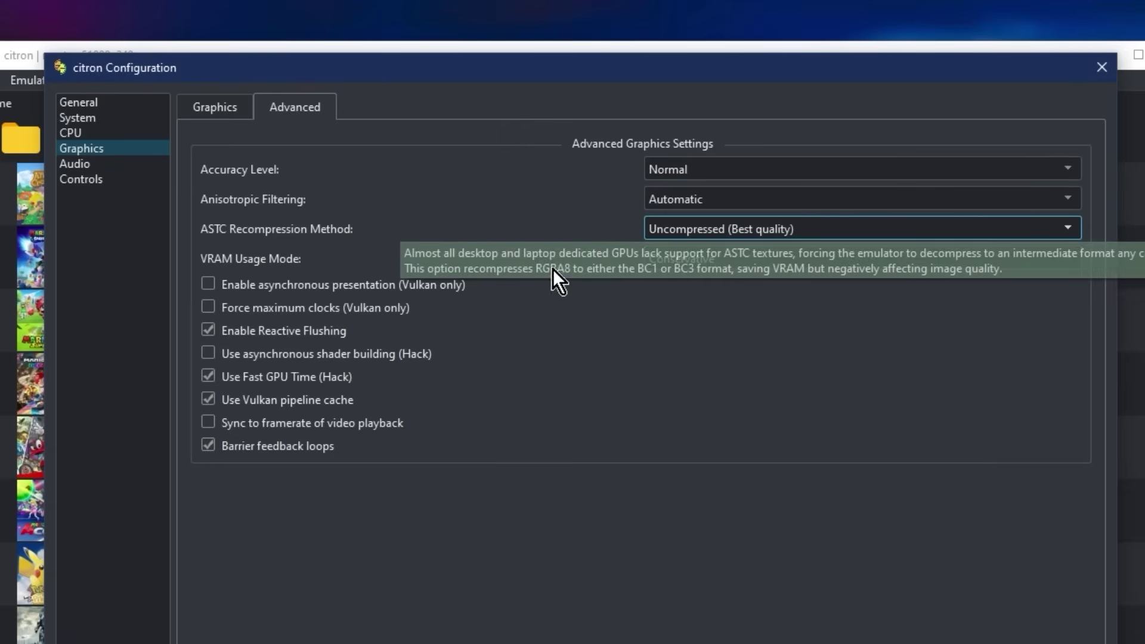
pyautogui.moveTo(762, 218)
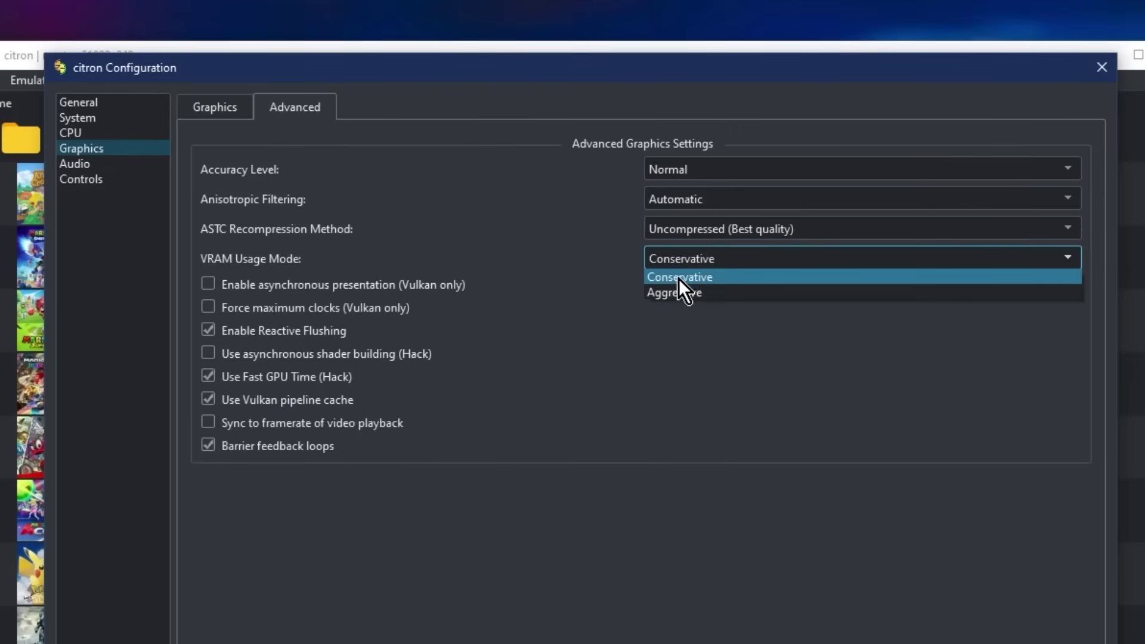
pyautogui.click(743, 280)
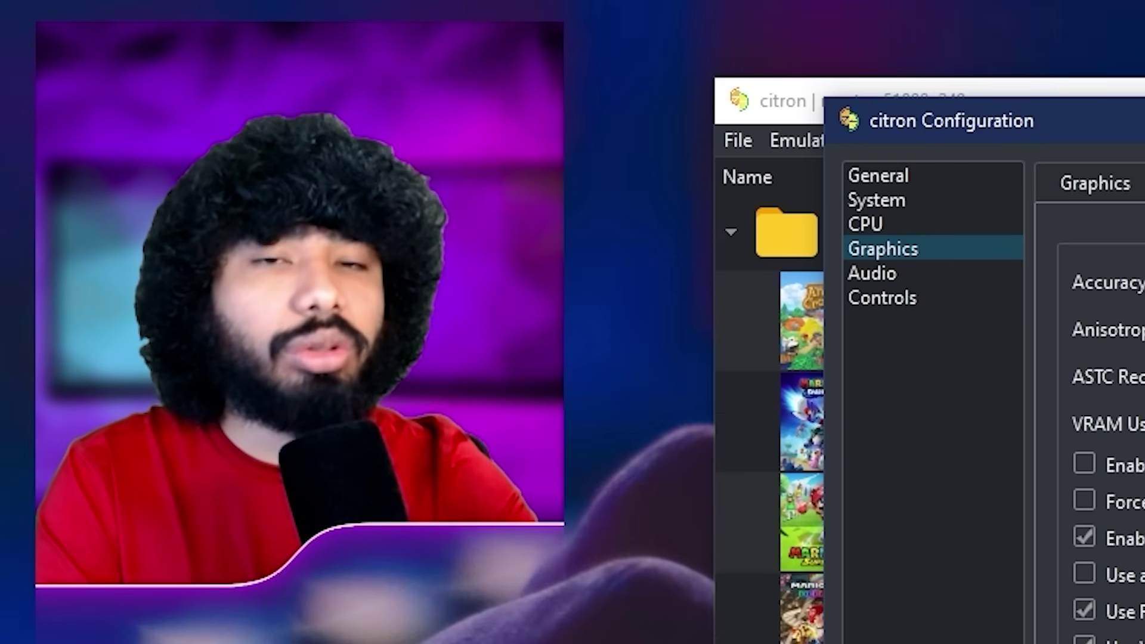
pyautogui.click(880, 476)
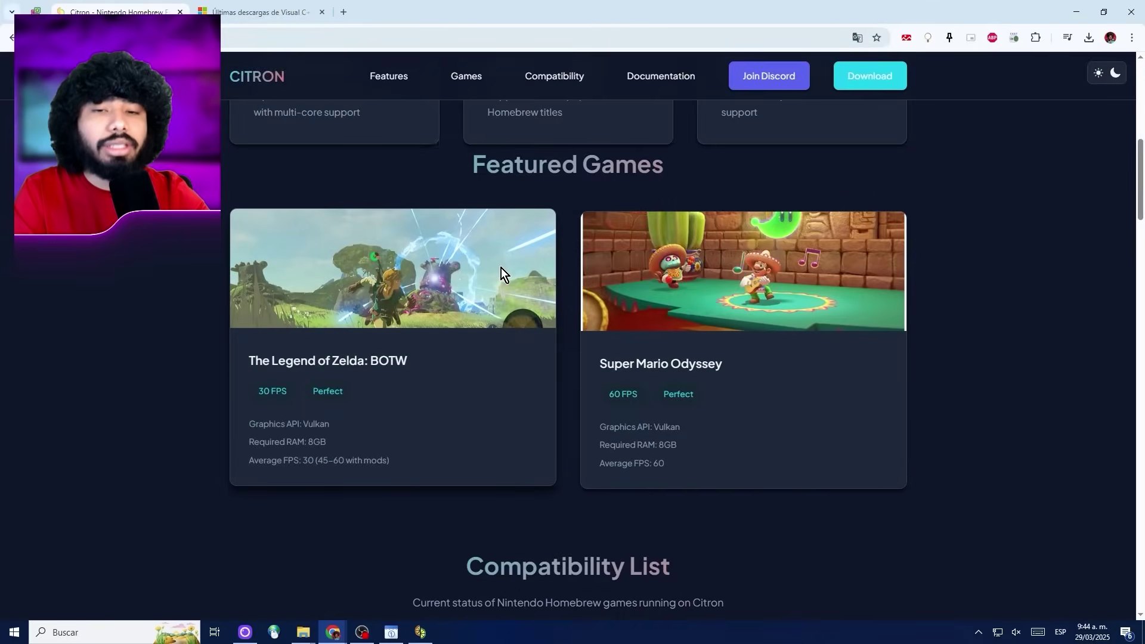
pyautogui.scroll(1, 505, 270)
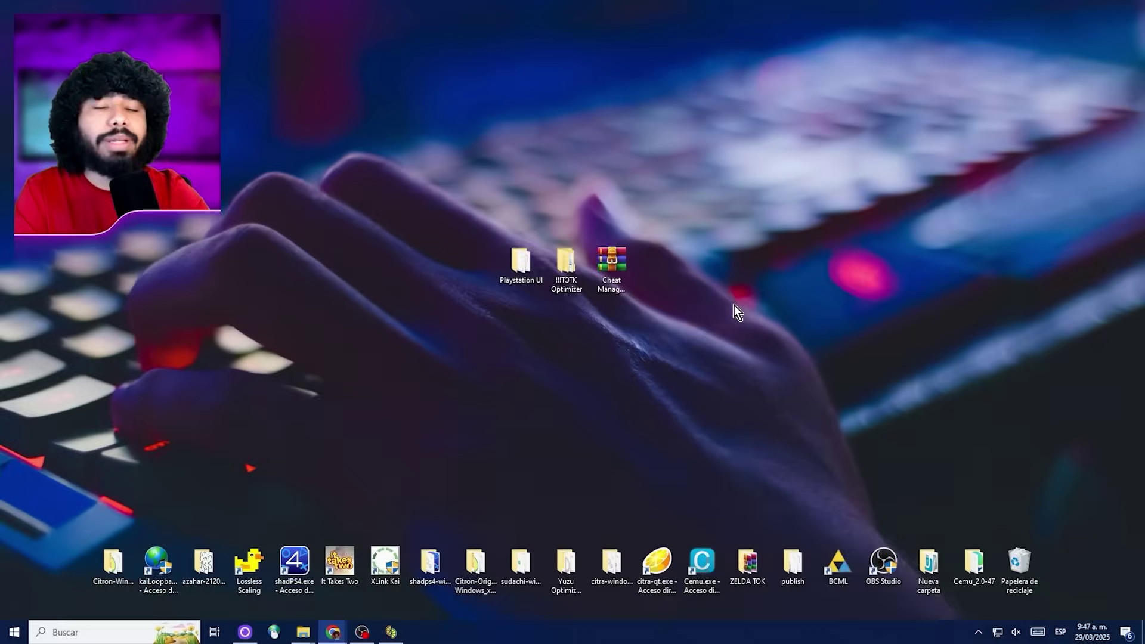
# - Extract the Cheat Manager Patch.rar archive on the desktop into its own Cheat Manager Patch folder
pyautogui.moveTo(474, 196); pyautogui.dragTo(622, 309)
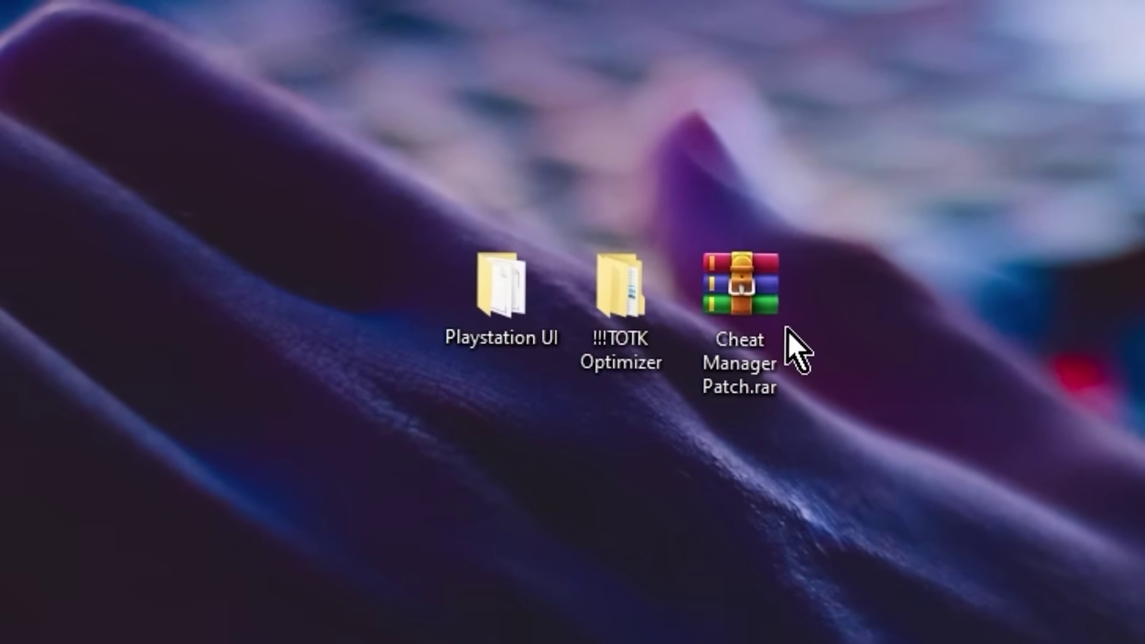
pyautogui.click(623, 273)
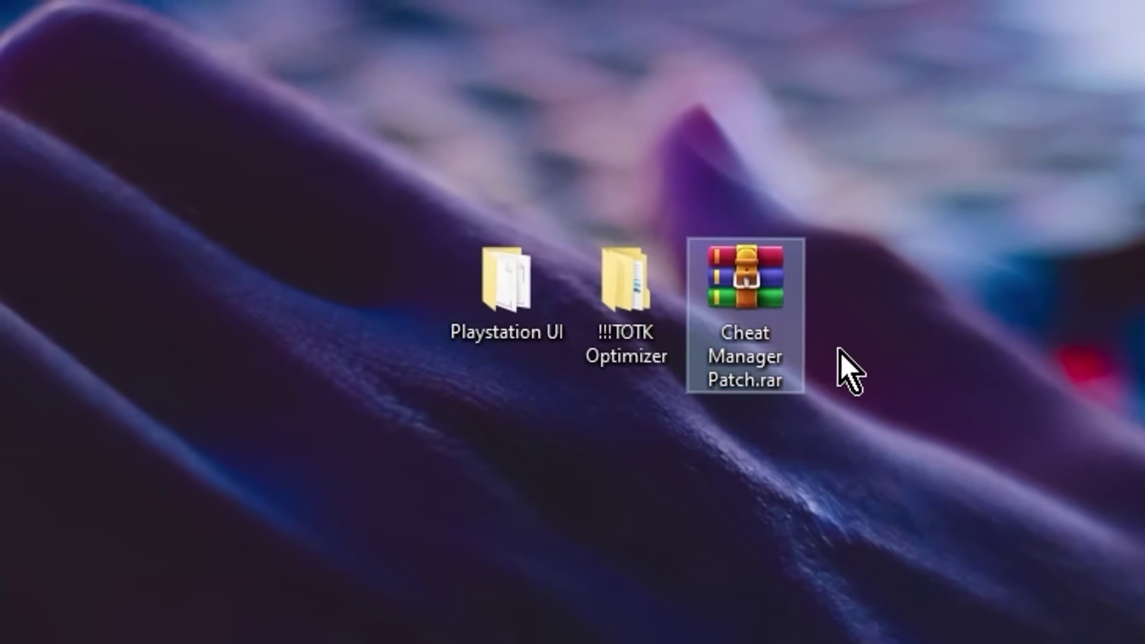
pyautogui.rightClick(777, 302)
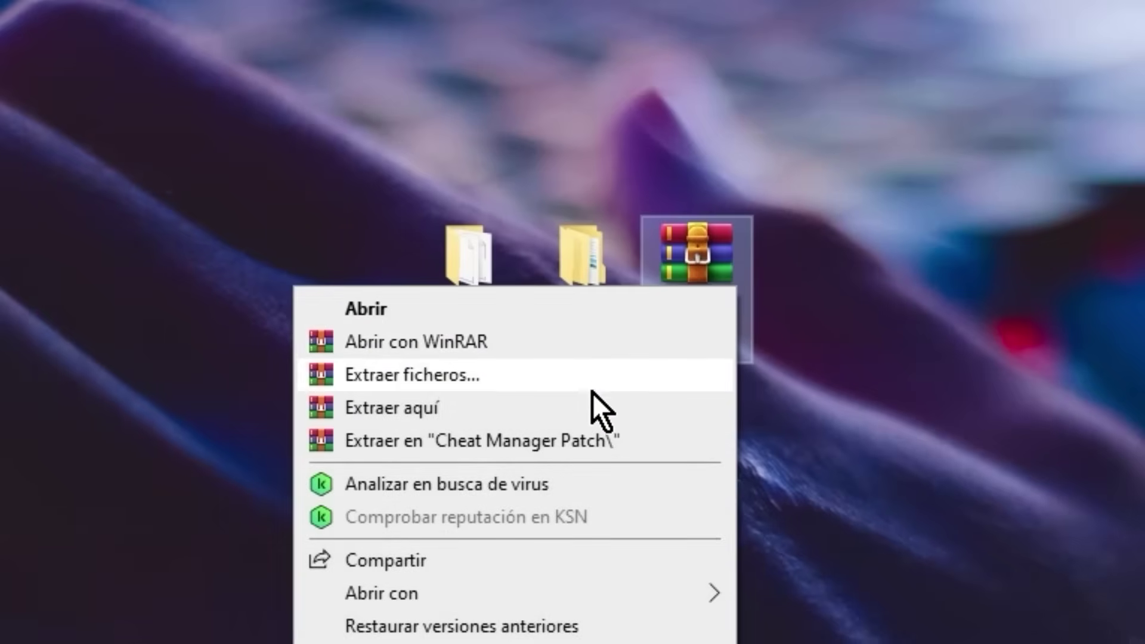
pyautogui.click(634, 431)
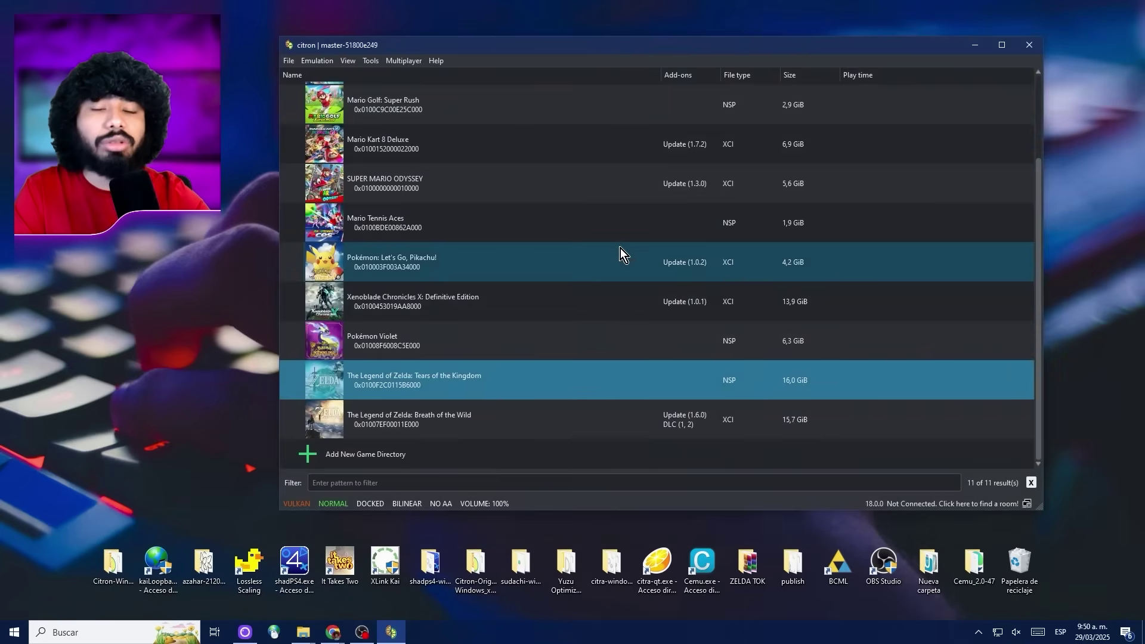
# - Paste the Playstation UI and Cheat Manager Patch folders into the mod data location of The Legend of Zelda: Tears of the Kingdom
pyautogui.scroll(3, 660, 267)
pyautogui.scroll(-3, 660, 266)
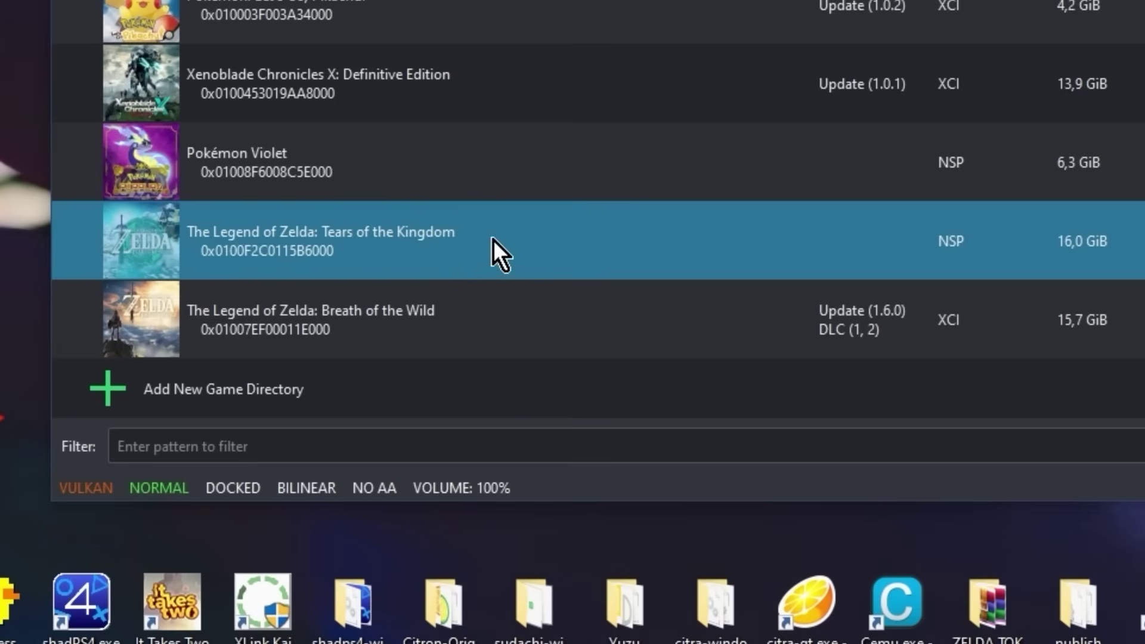
pyautogui.rightClick(561, 238)
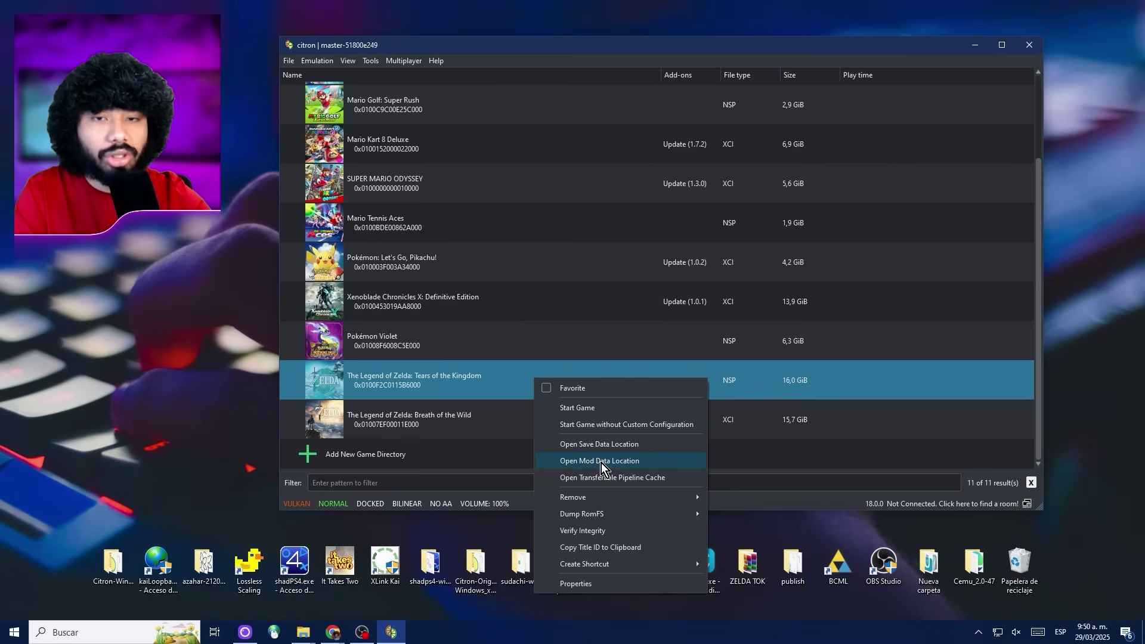
pyautogui.click(601, 460)
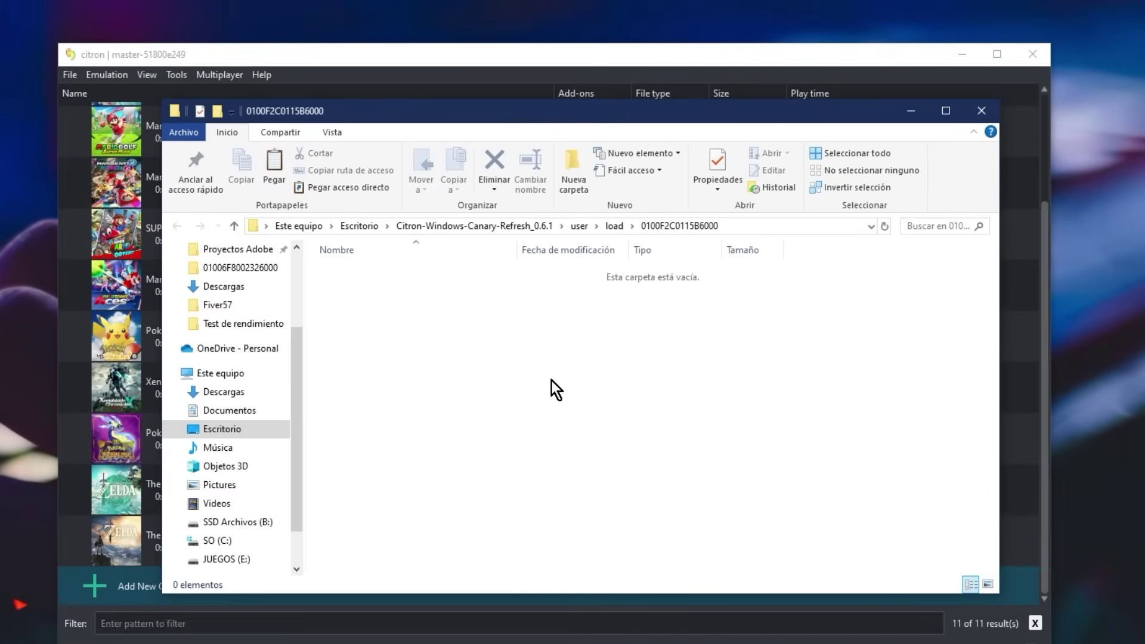
pyautogui.hotkey('ctrl', 'v')
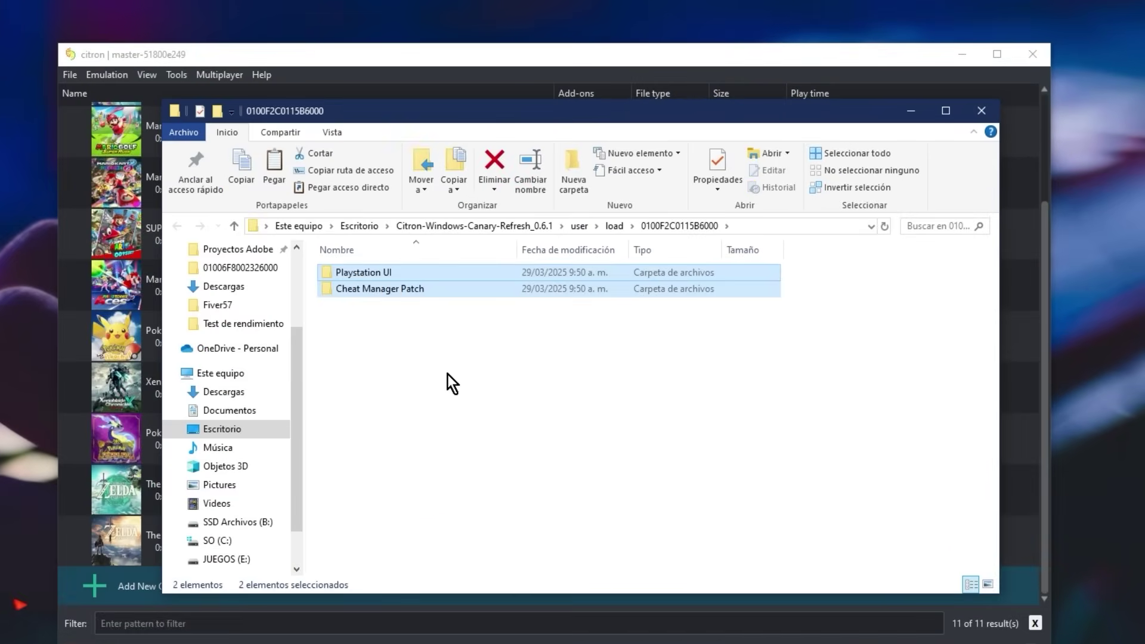
pyautogui.click(980, 111)
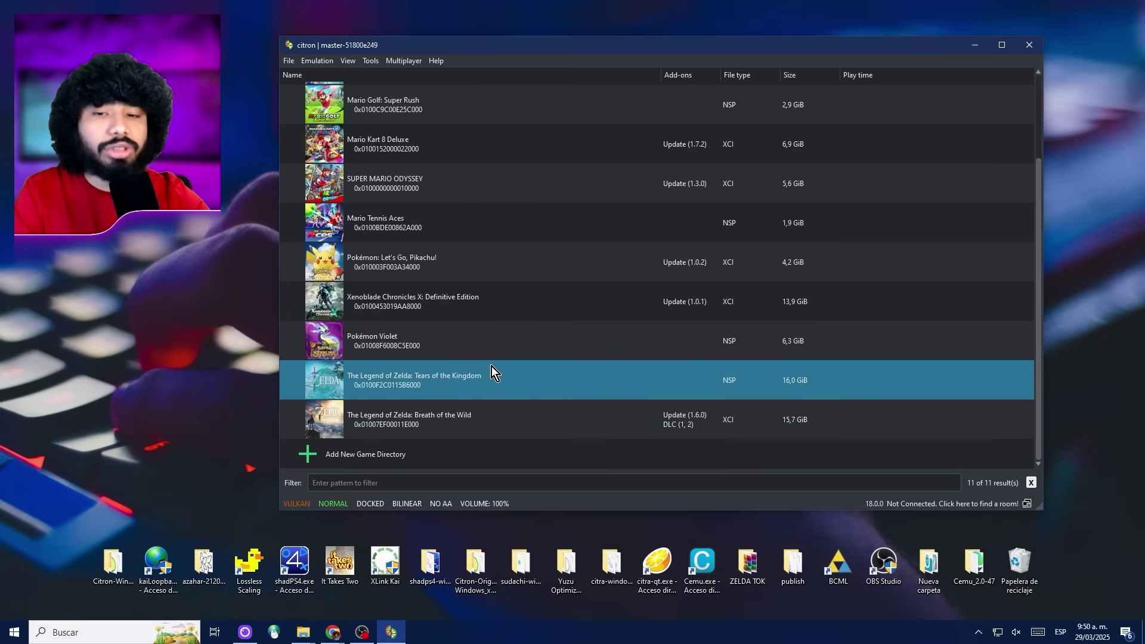
# - Open the properties of Tears of the Kingdom and toggle the Playstation UI and Cheat Manager Patch add-ons
pyautogui.rightClick(491, 366)
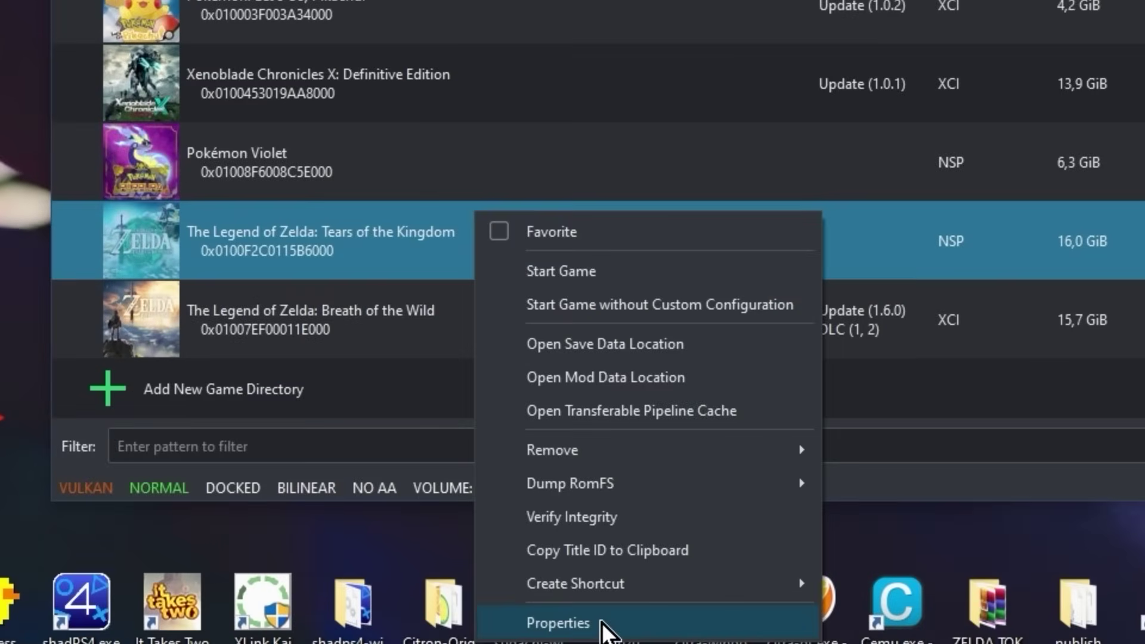
pyautogui.click(554, 569)
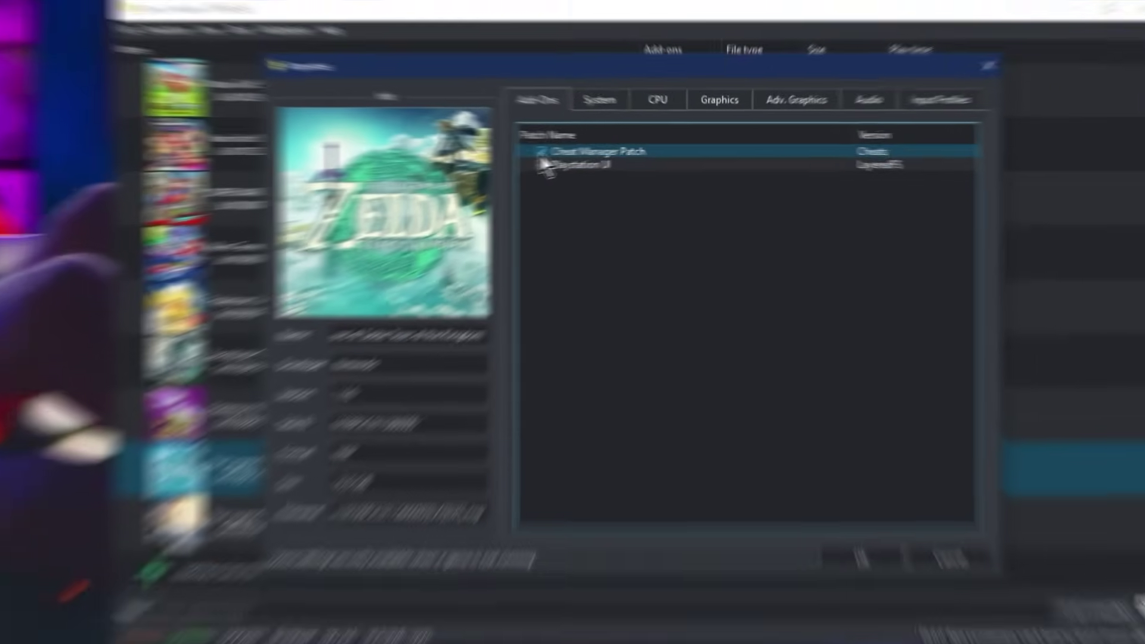
pyautogui.click(471, 174)
pyautogui.click(471, 155)
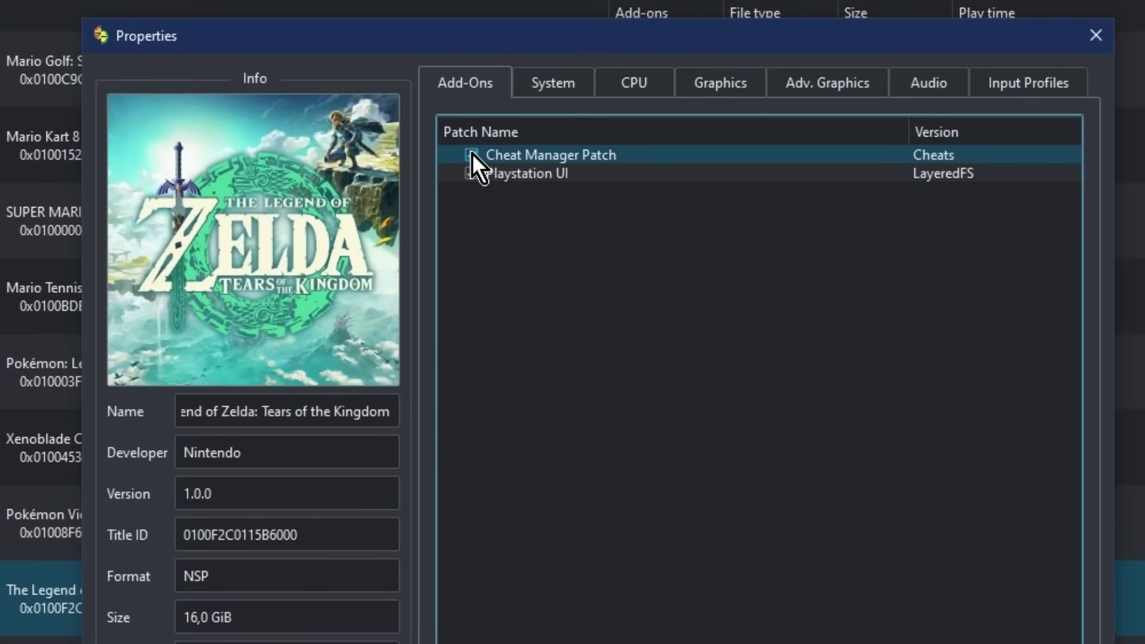
# - Review the System, CPU, Graphics and advanced graphics settings specific to Tears of the Kingdom
pyautogui.click(570, 91)
pyautogui.click(692, 84)
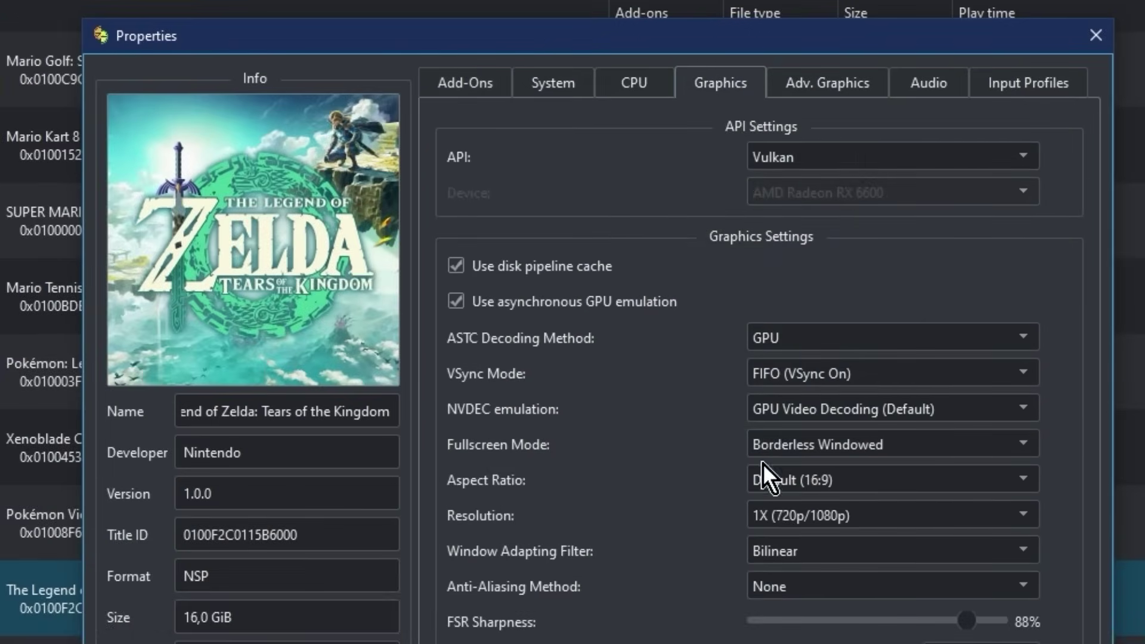
pyautogui.click(827, 83)
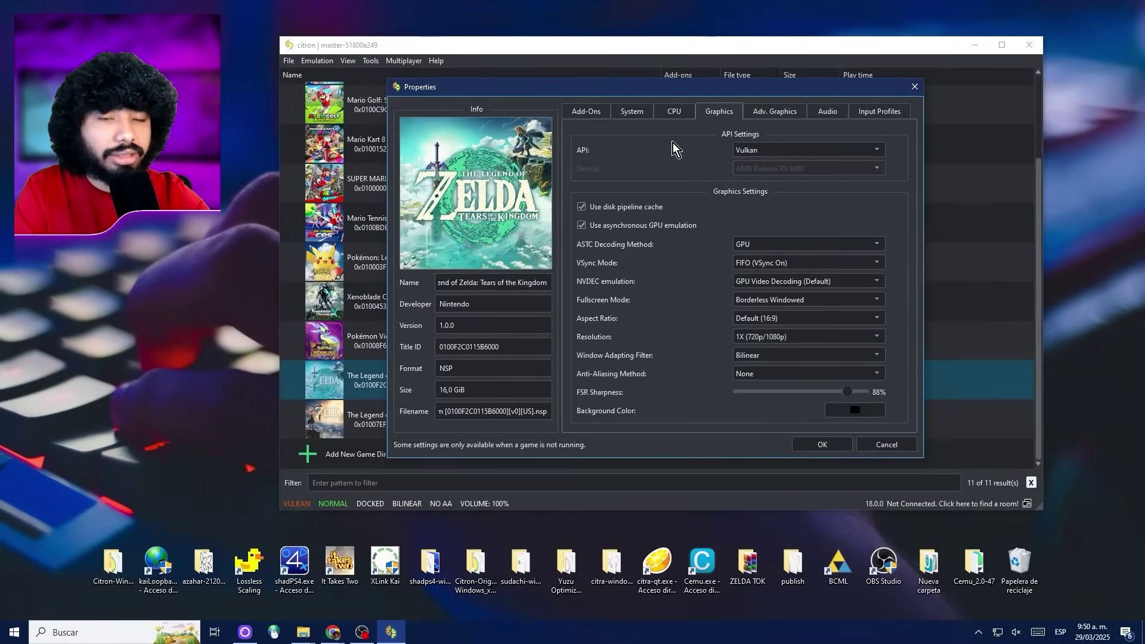
pyautogui.click(670, 112)
pyautogui.click(619, 113)
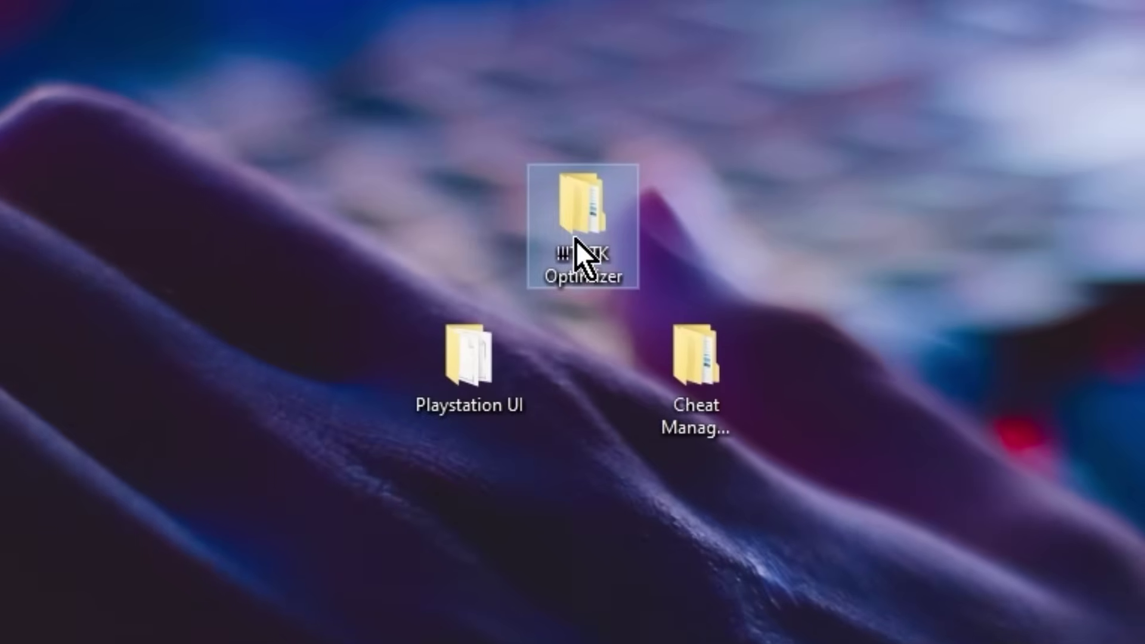
# - Check the exefs and romfs folders inside Zelda optimizado, and paste the !!!TOTK Optimizer folder into the Tears of the Kingdom mod data location
pyautogui.doubleClick(578, 238)
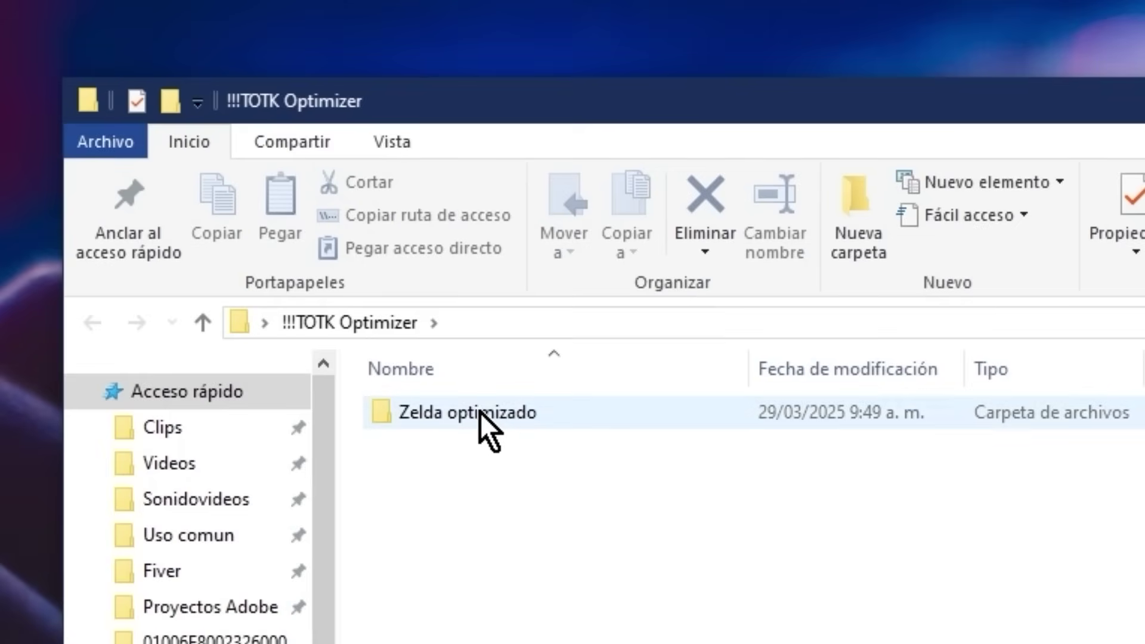
pyautogui.doubleClick(484, 353)
pyautogui.moveTo(517, 609); pyautogui.dragTo(395, 400)
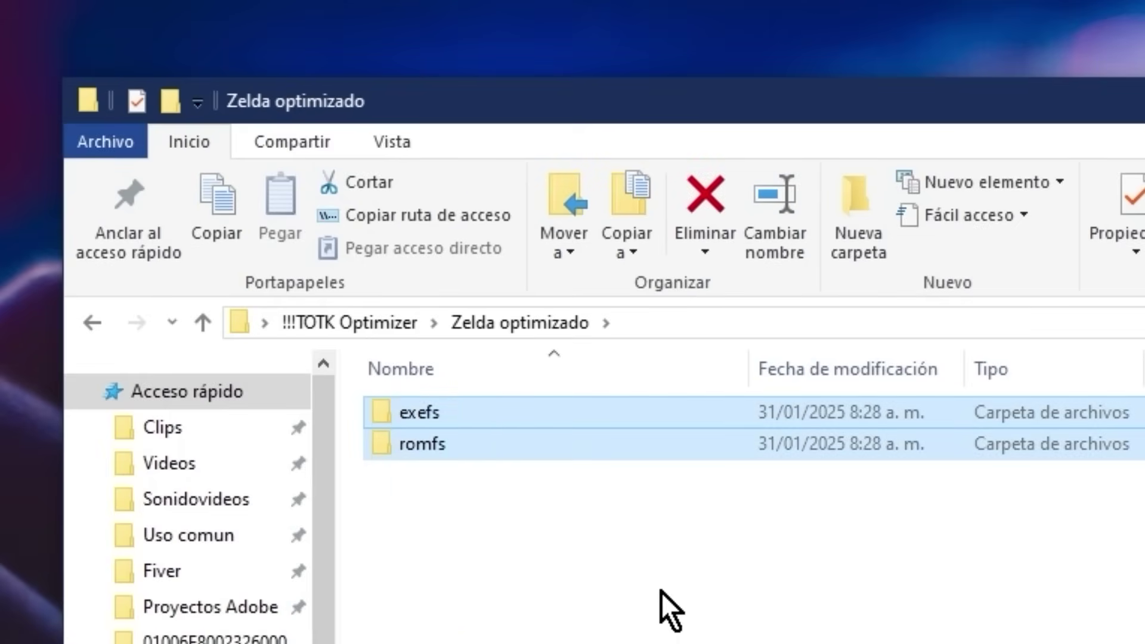
pyautogui.click(520, 484)
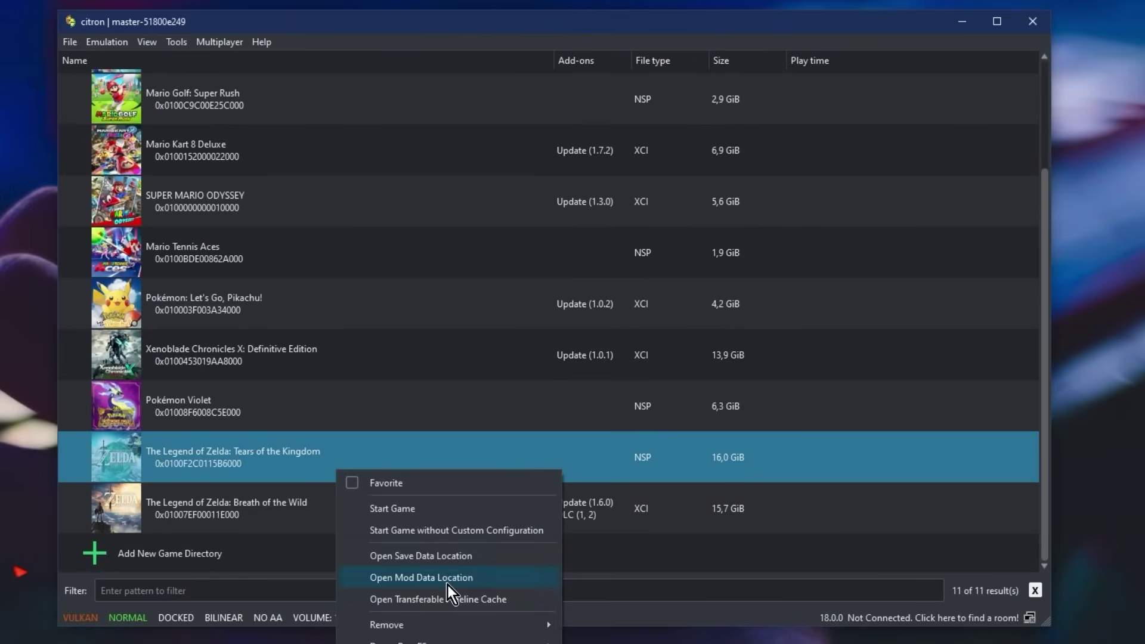
pyautogui.click(447, 579)
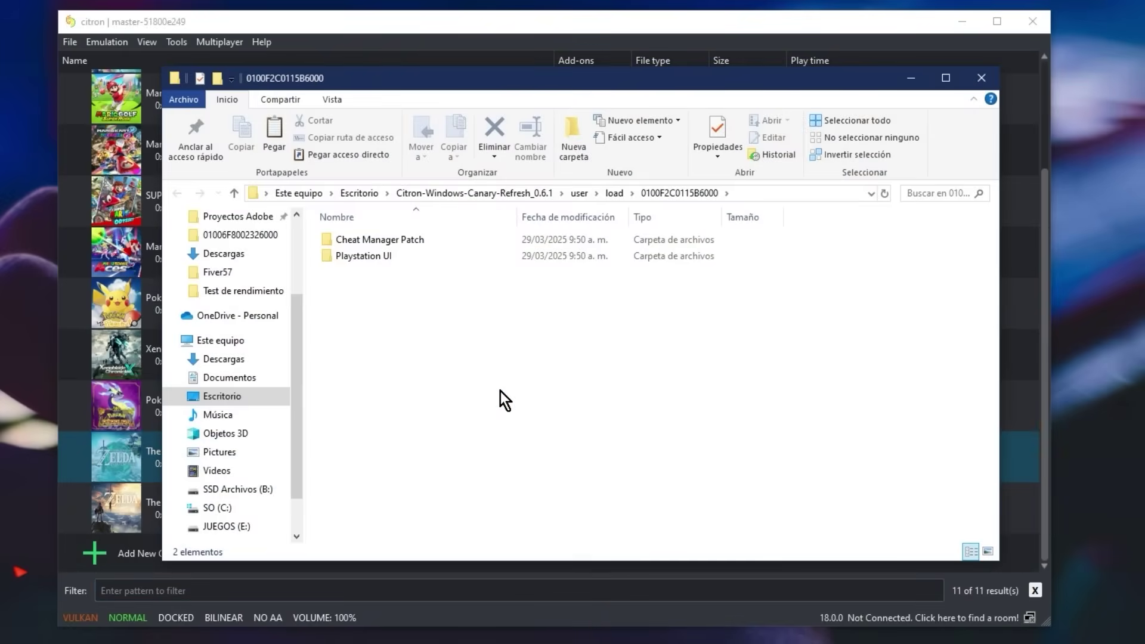
pyautogui.hotkey('ctrl', 'v')
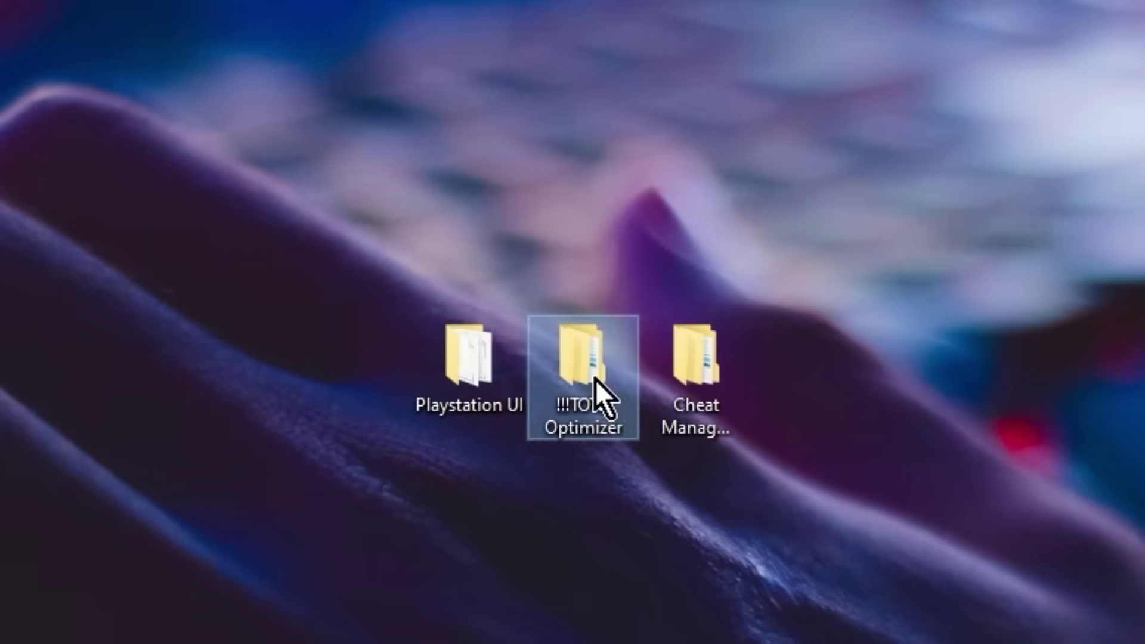
# - Copy the Zelda optimizado folder from inside !!!TOTK Optimizer into the game's mod data location and check it among the add-ons
pyautogui.doubleClick(594, 388)
pyautogui.doubleClick(513, 385)
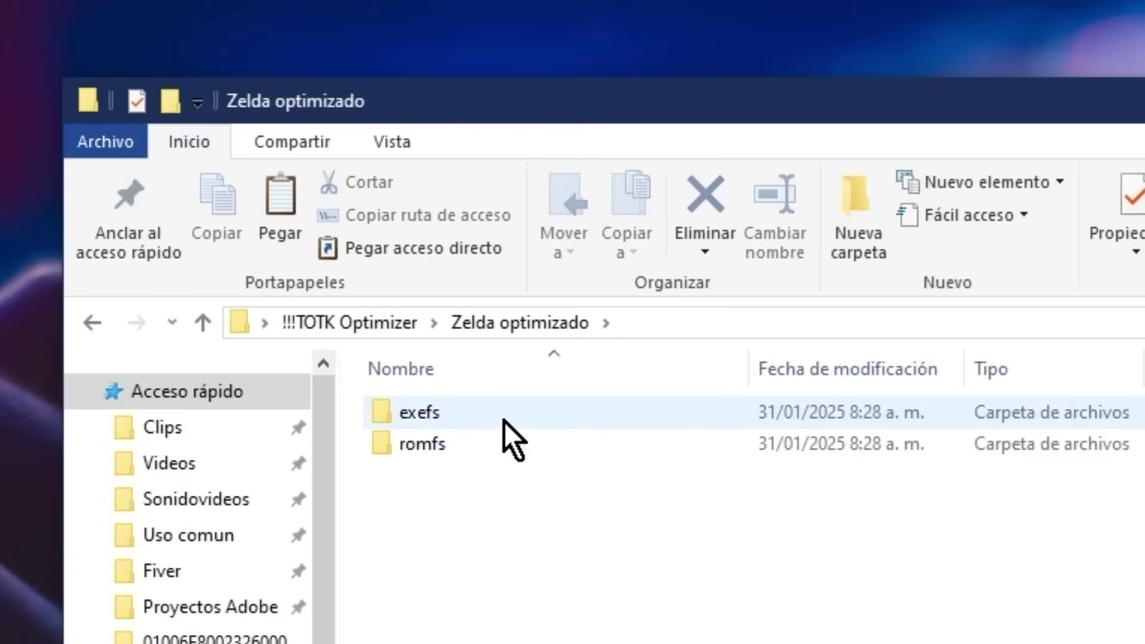
pyautogui.hotkey('alt', 'Left')
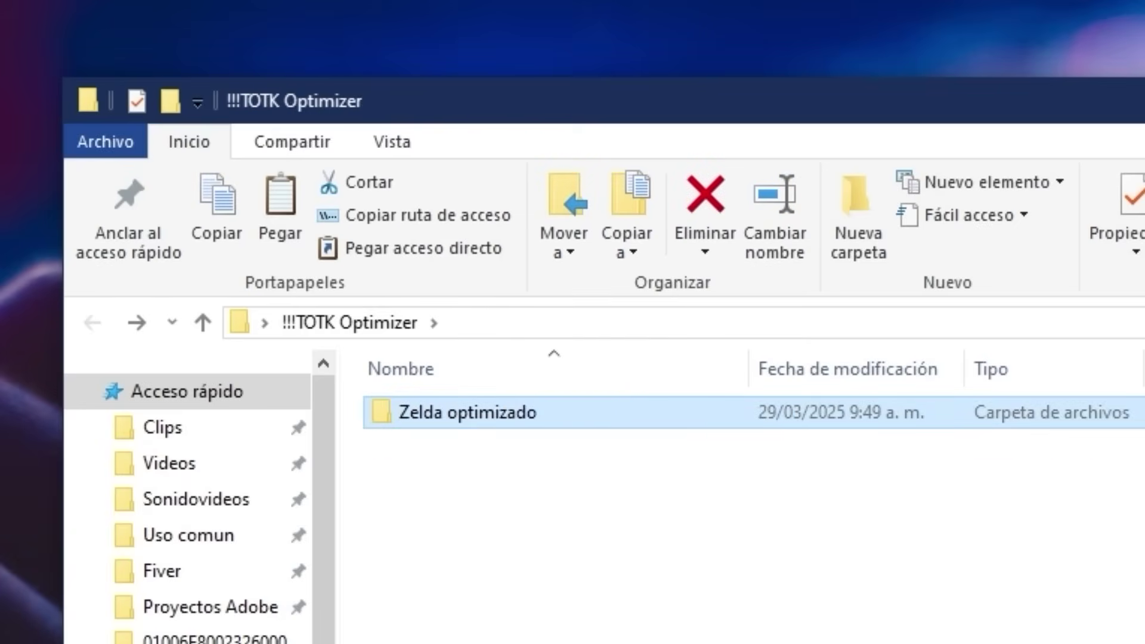
pyautogui.rightClick(526, 381)
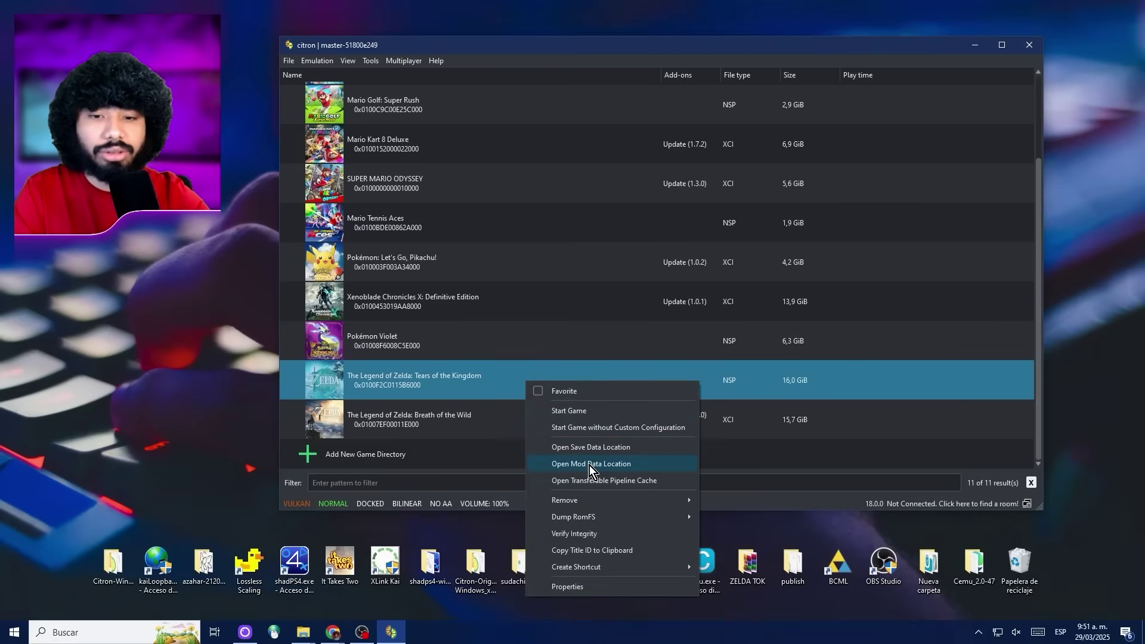
pyautogui.click(589, 465)
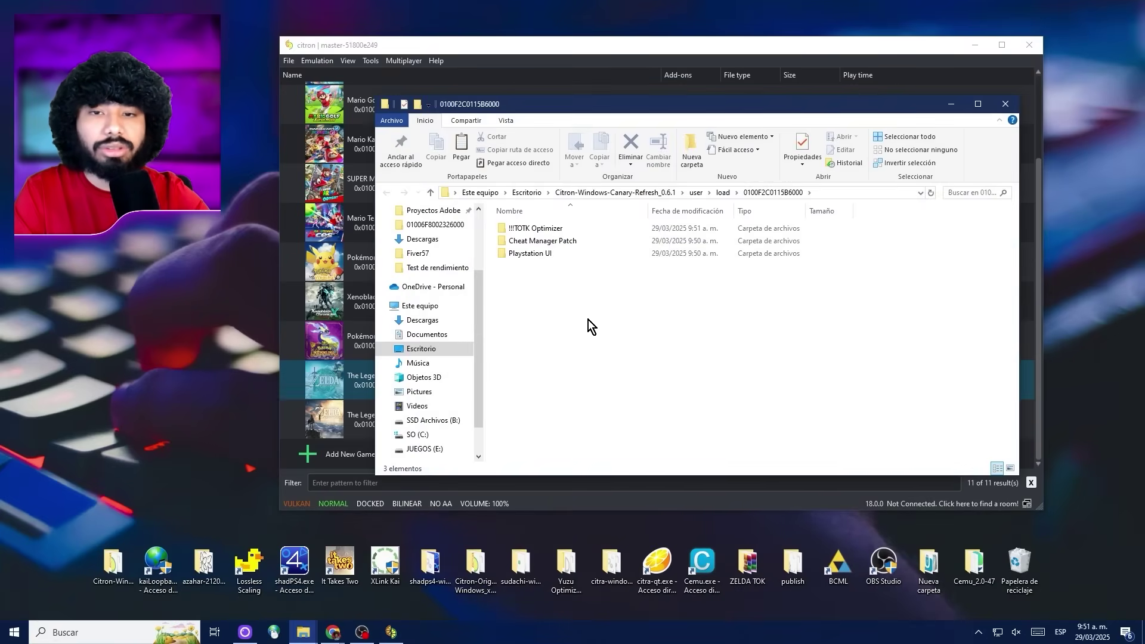
pyautogui.hotkey('ctrl', 'v')
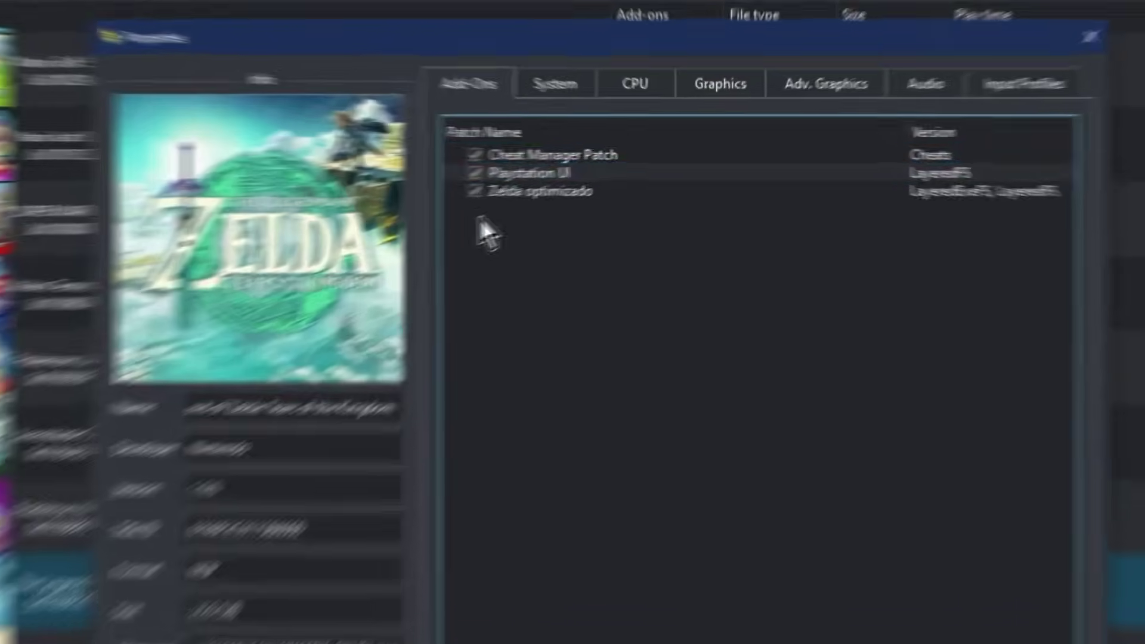
pyautogui.click(486, 194)
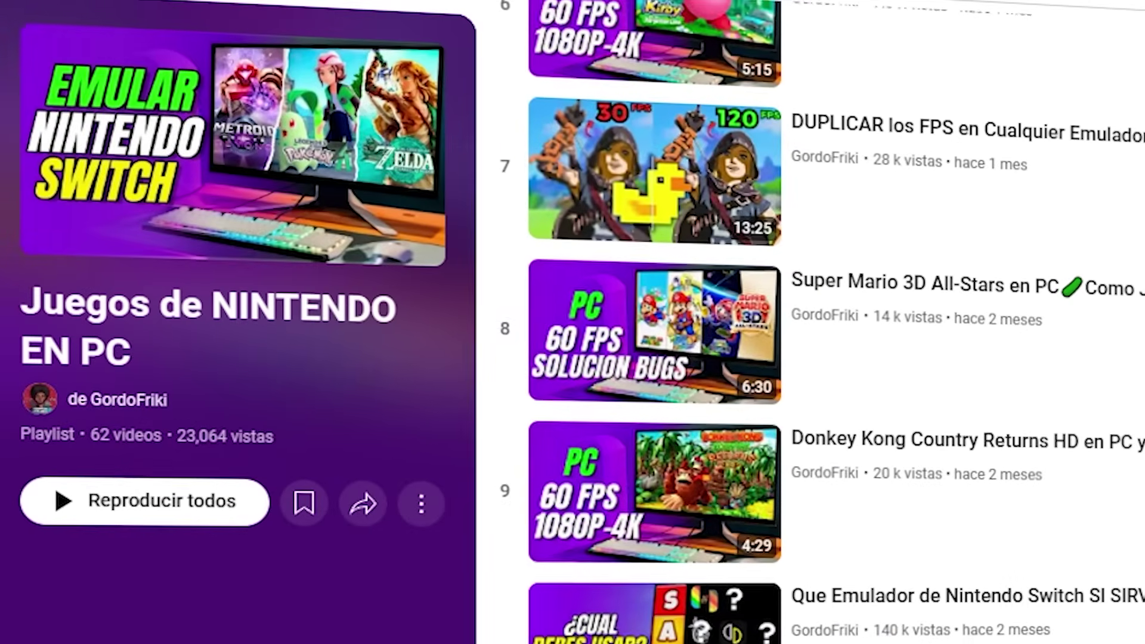
pyautogui.scroll(-3, 656, 322)
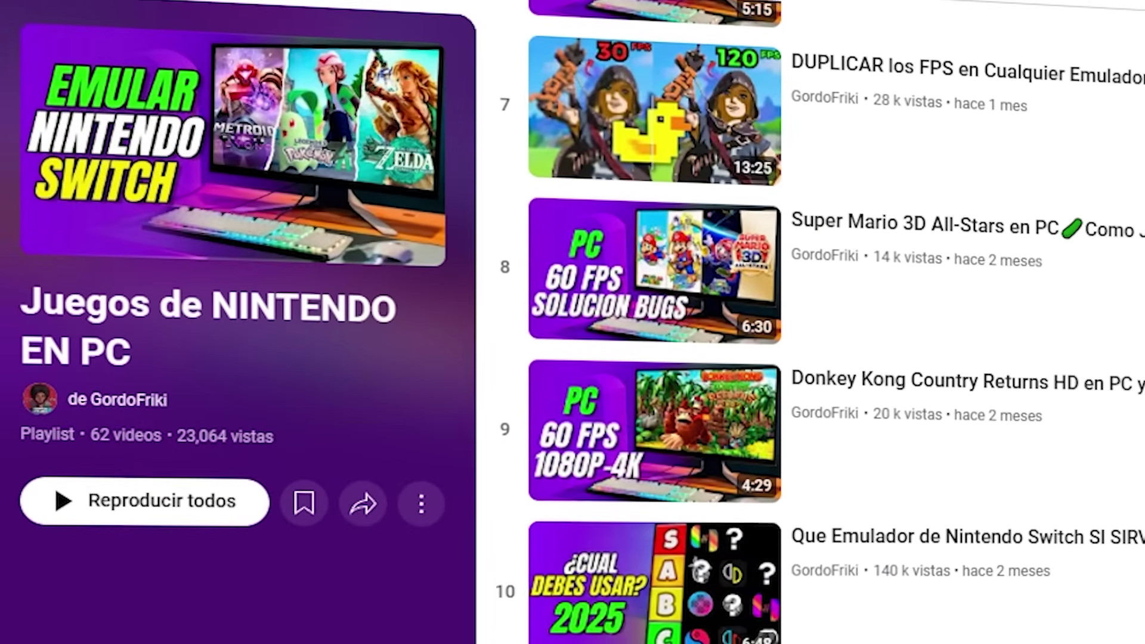
pyautogui.scroll(-6, 655, 322)
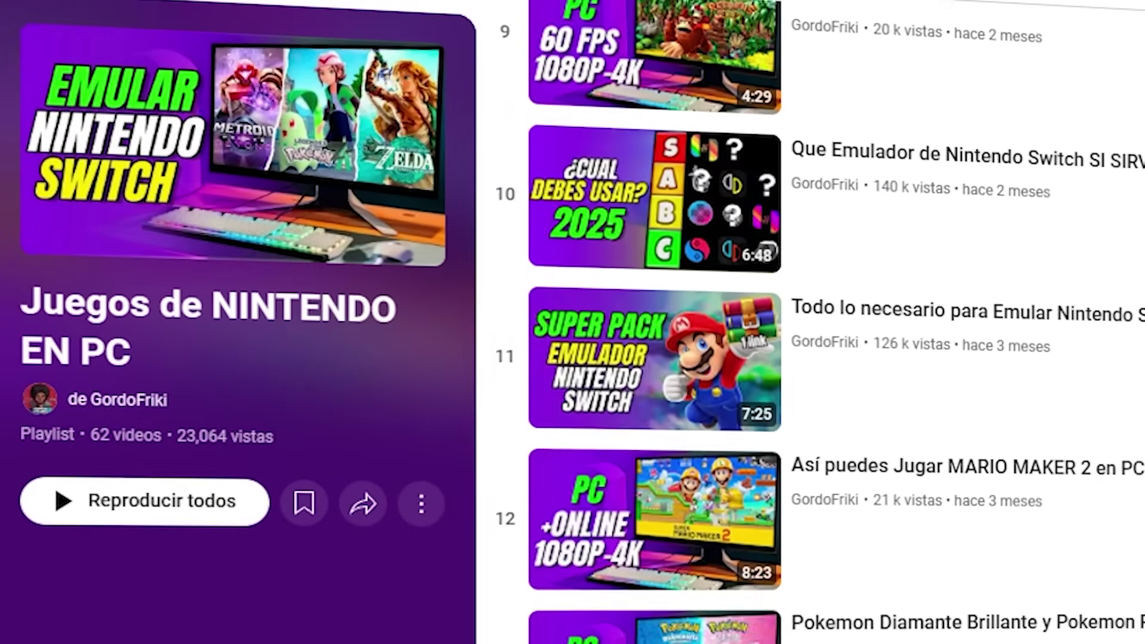
pyautogui.scroll(-6, 655, 322)
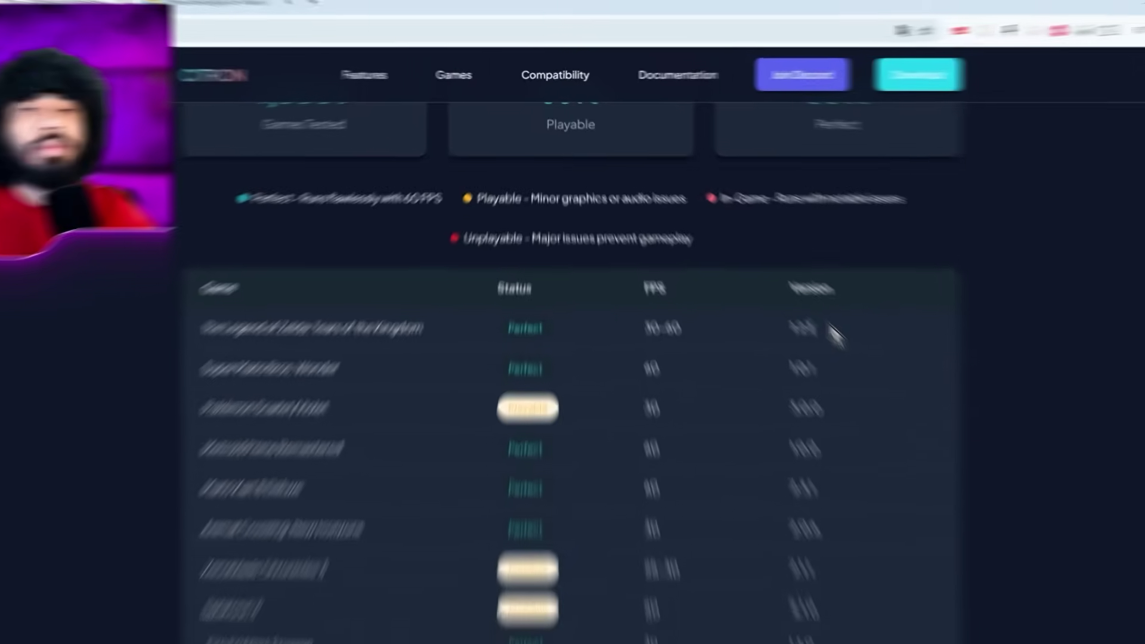
pyautogui.moveTo(795, 298); pyautogui.dragTo(754, 296)
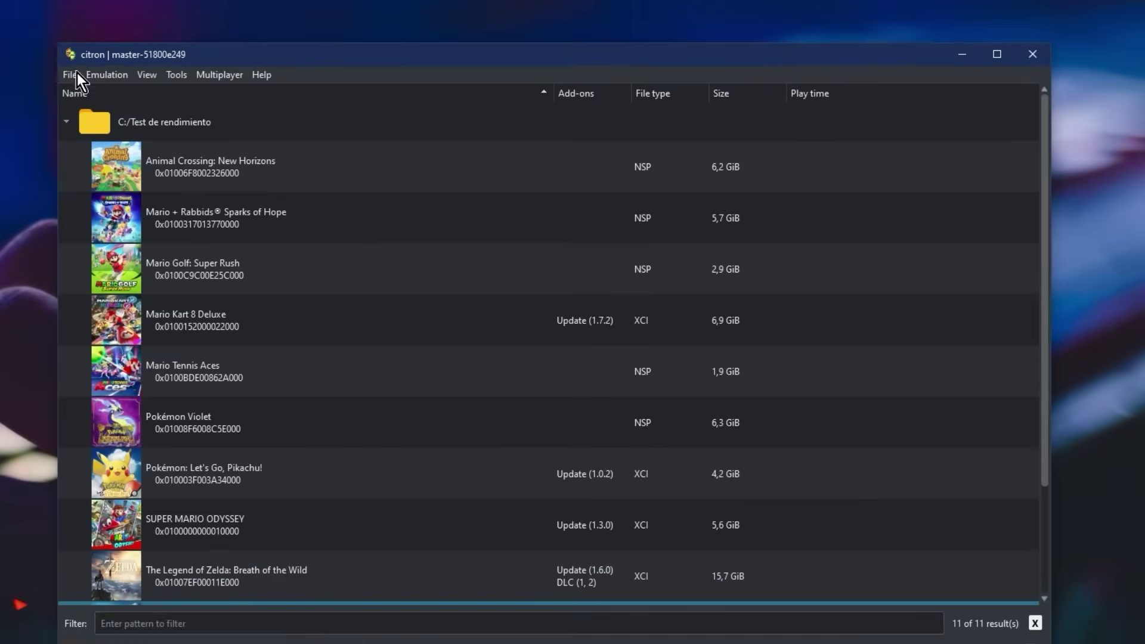
# - Install the Tears of the Kingdom v393216 update NSP to NAND and check the version in the game's properties
pyautogui.click(76, 74)
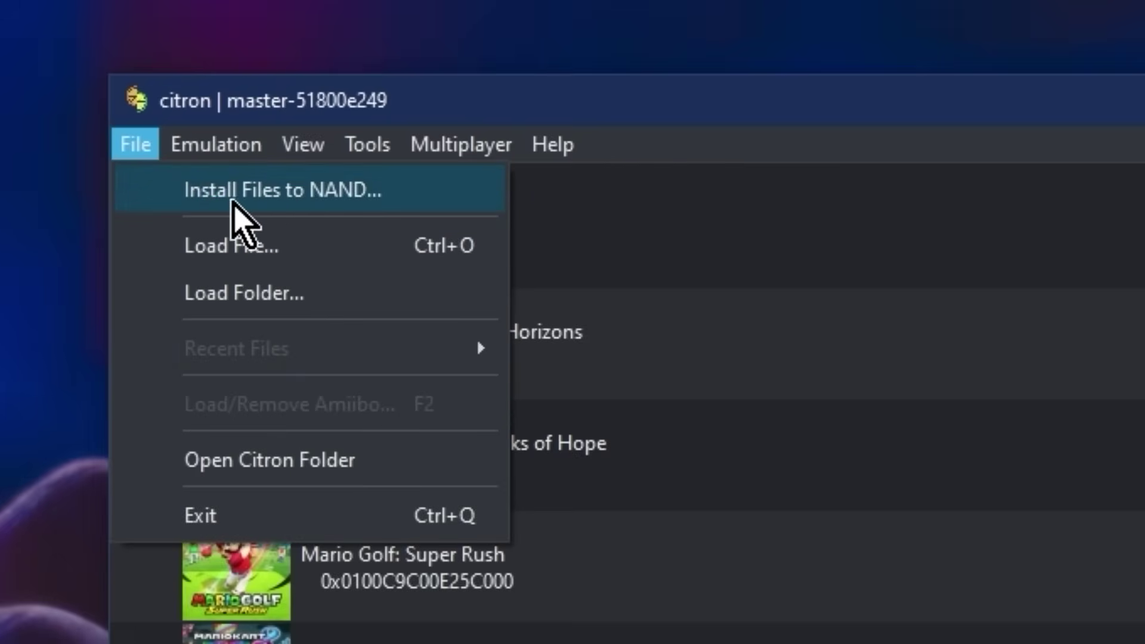
pyautogui.click(399, 197)
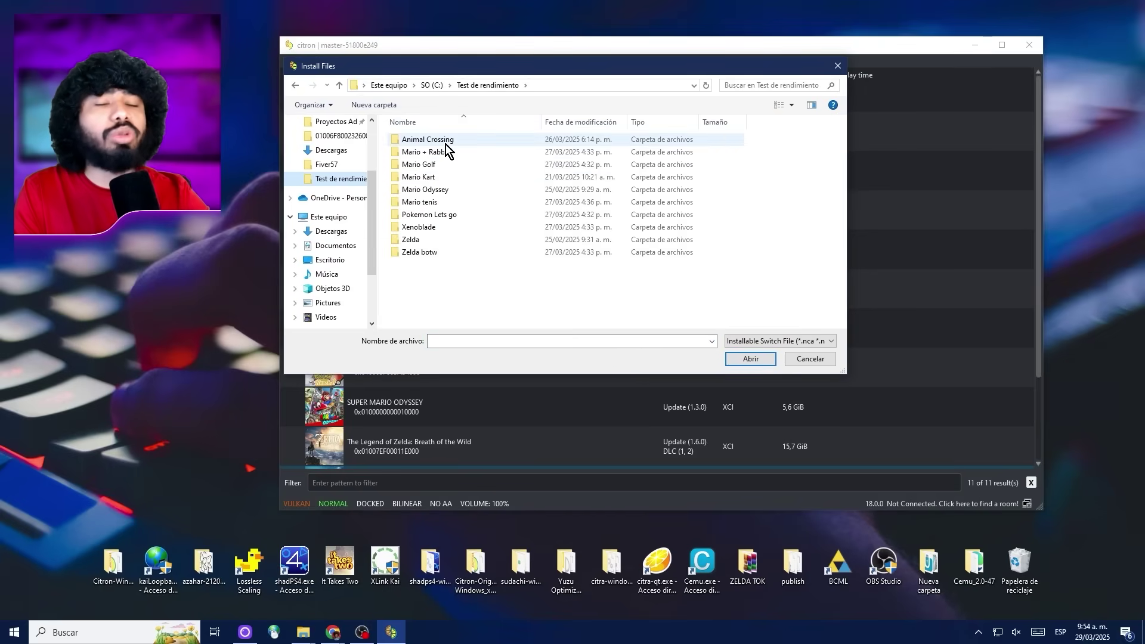
pyautogui.doubleClick(451, 143)
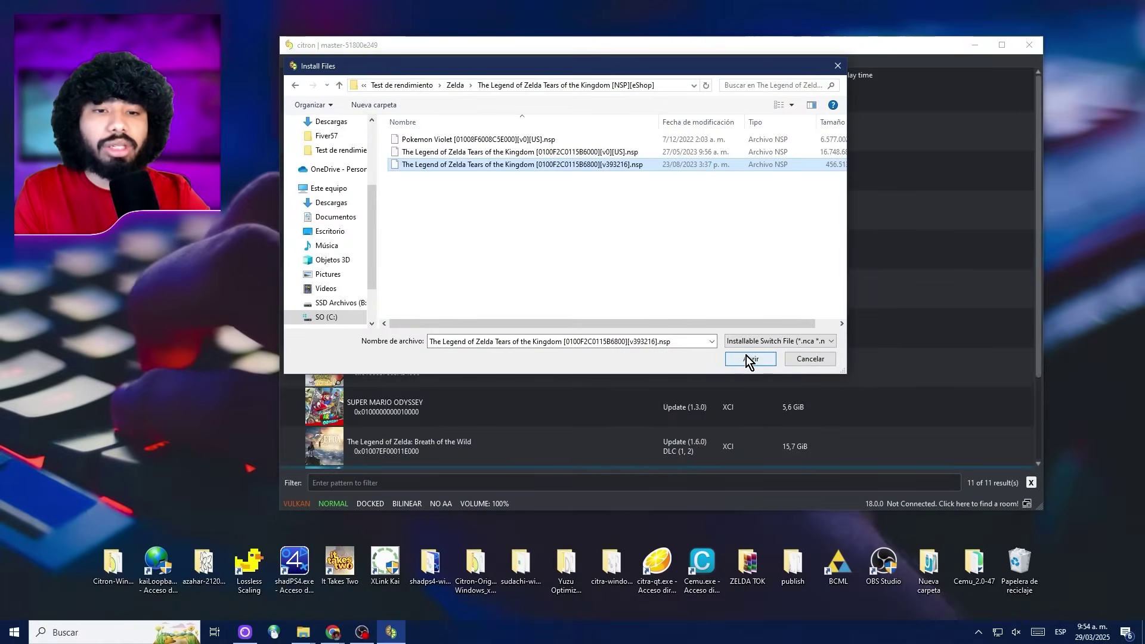
pyautogui.click(756, 356)
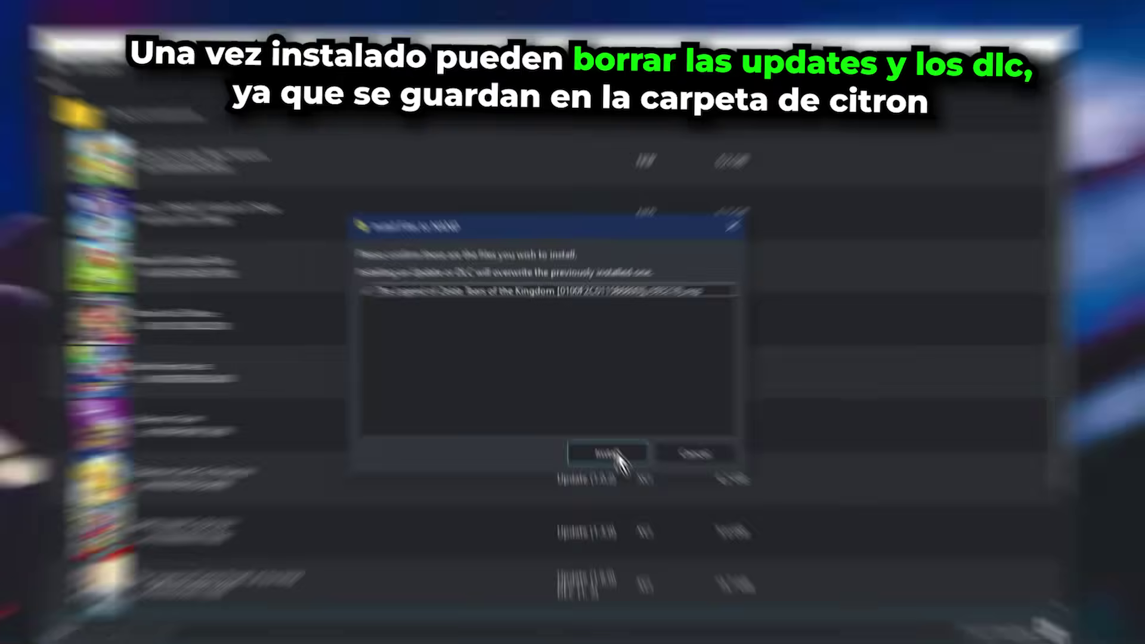
pyautogui.click(706, 350)
pyautogui.click(504, 417)
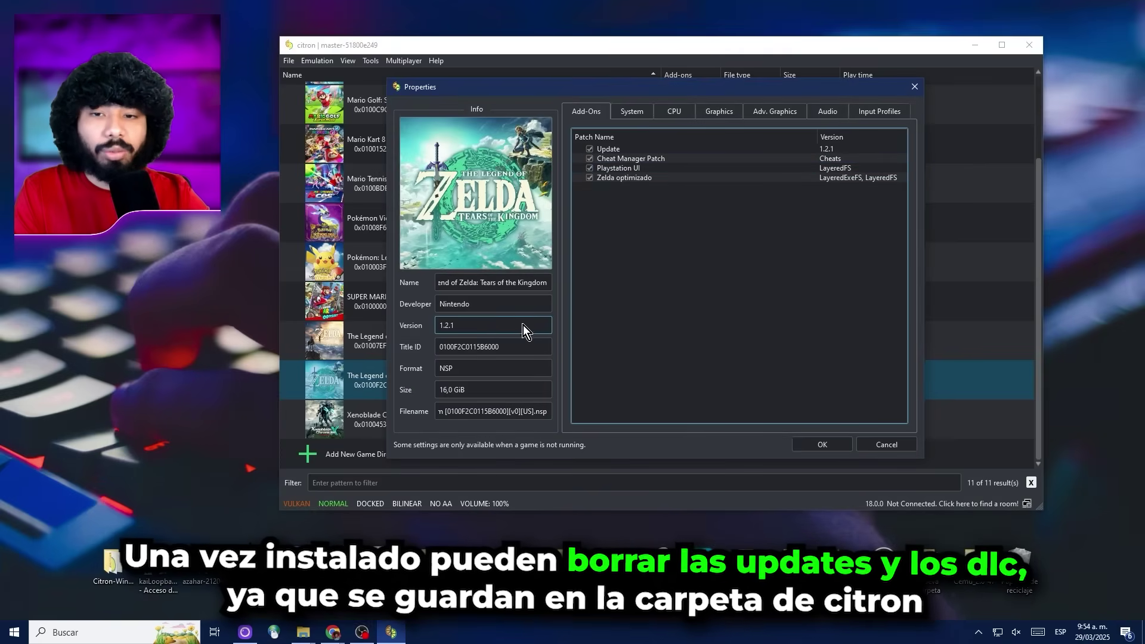
pyautogui.doubleClick(441, 327)
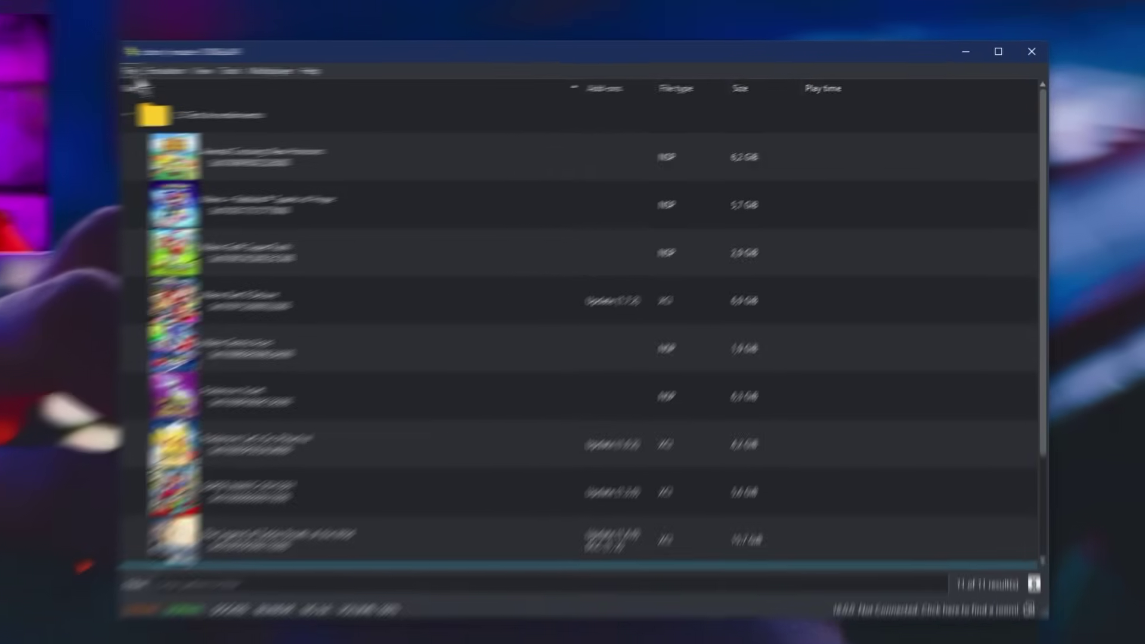
# - Install the Happy Home Paradise, Member-Exclusive Items and Special Order Ticket files for Animal Crossing to NAND and open the game's add-ons
pyautogui.click(289, 62)
pyautogui.click(232, 194)
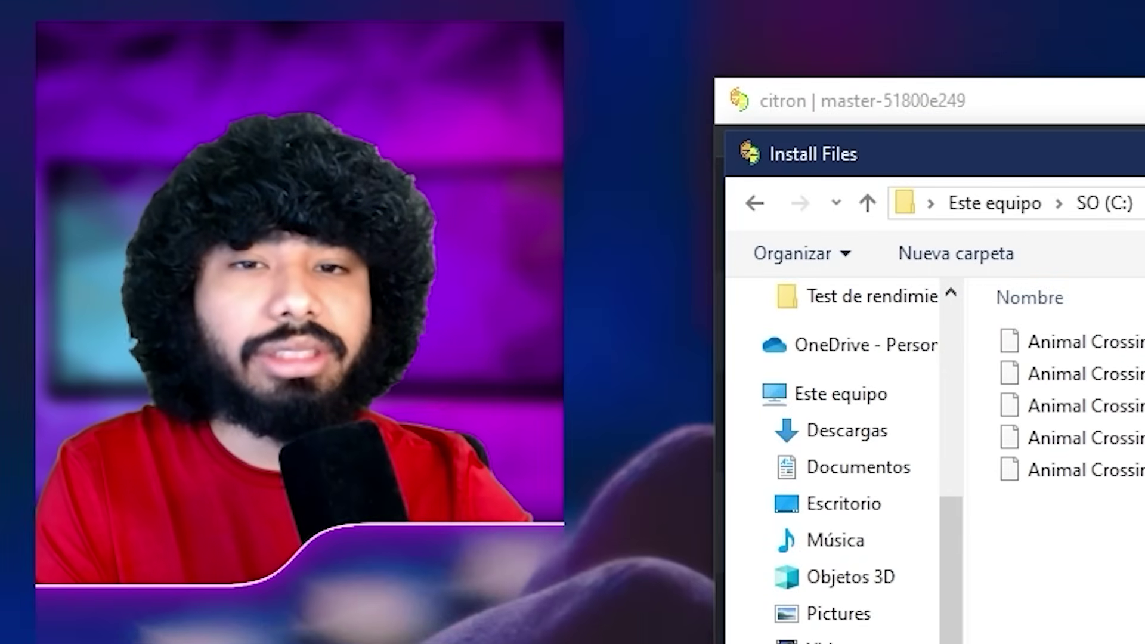
pyautogui.click(578, 164)
pyautogui.keyDown('shift'); pyautogui.click(578, 189); pyautogui.keyUp('shift')
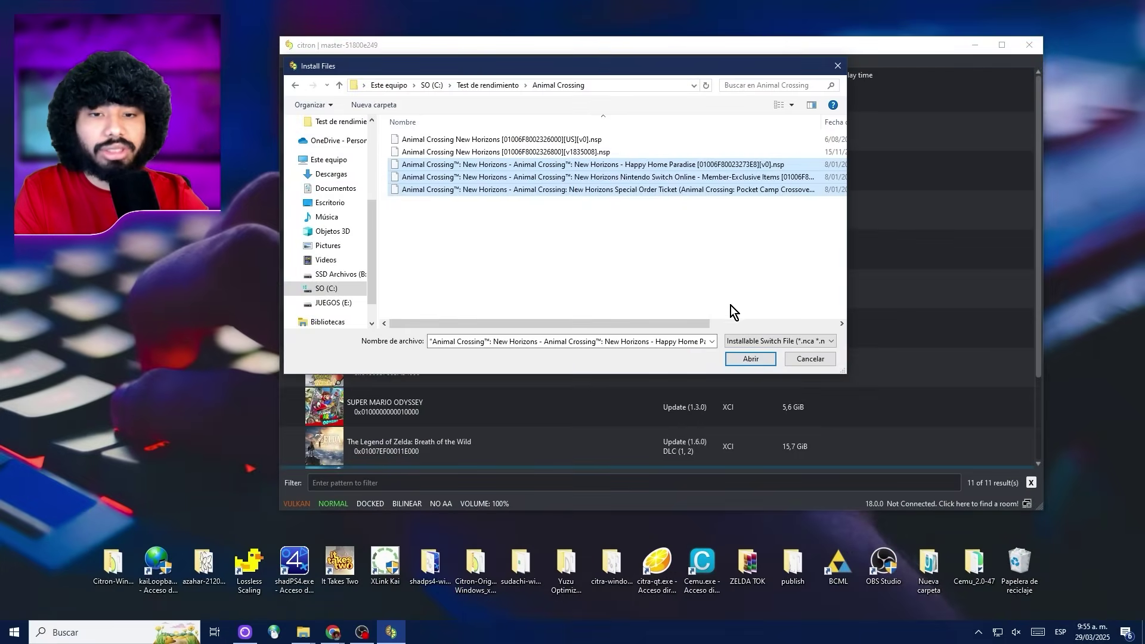
pyautogui.click(746, 360)
pyautogui.click(853, 349)
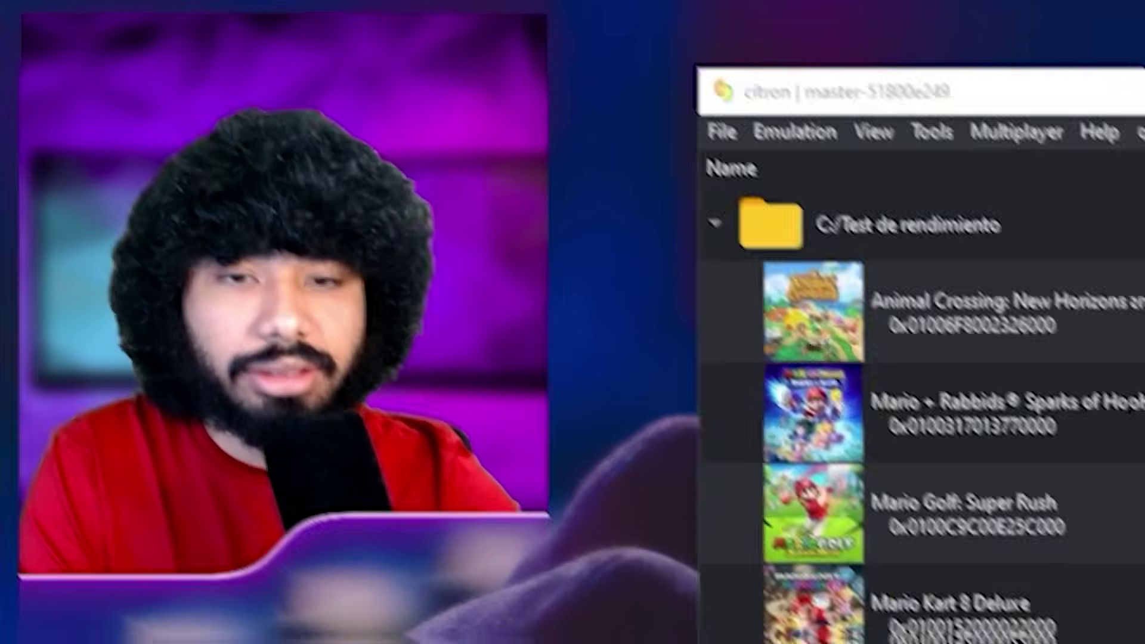
pyautogui.rightClick(602, 141)
pyautogui.click(667, 338)
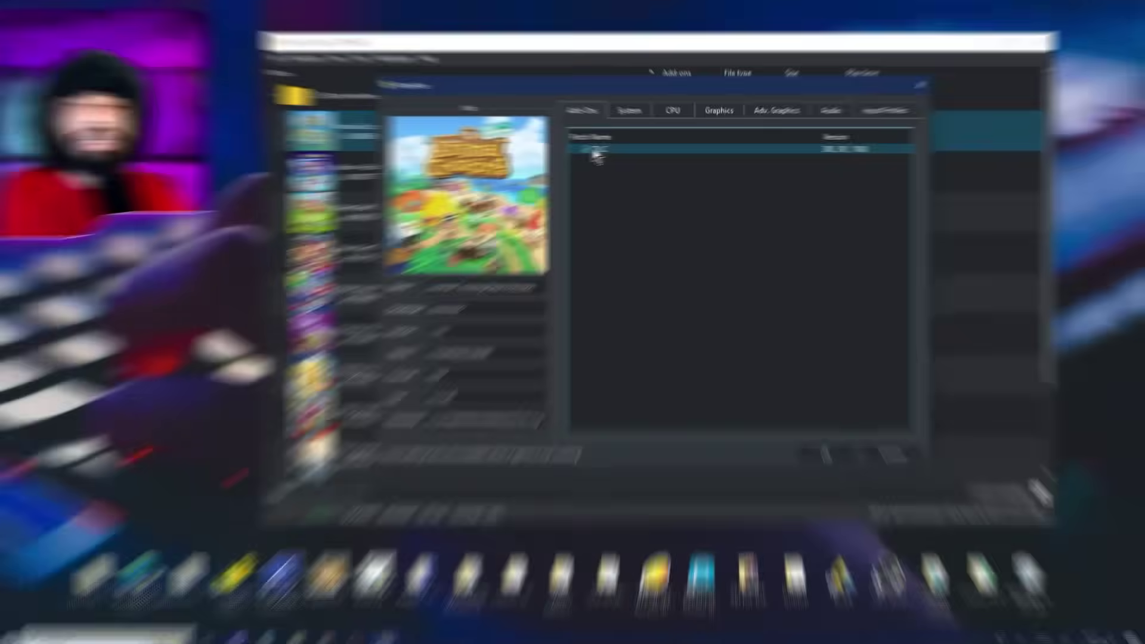